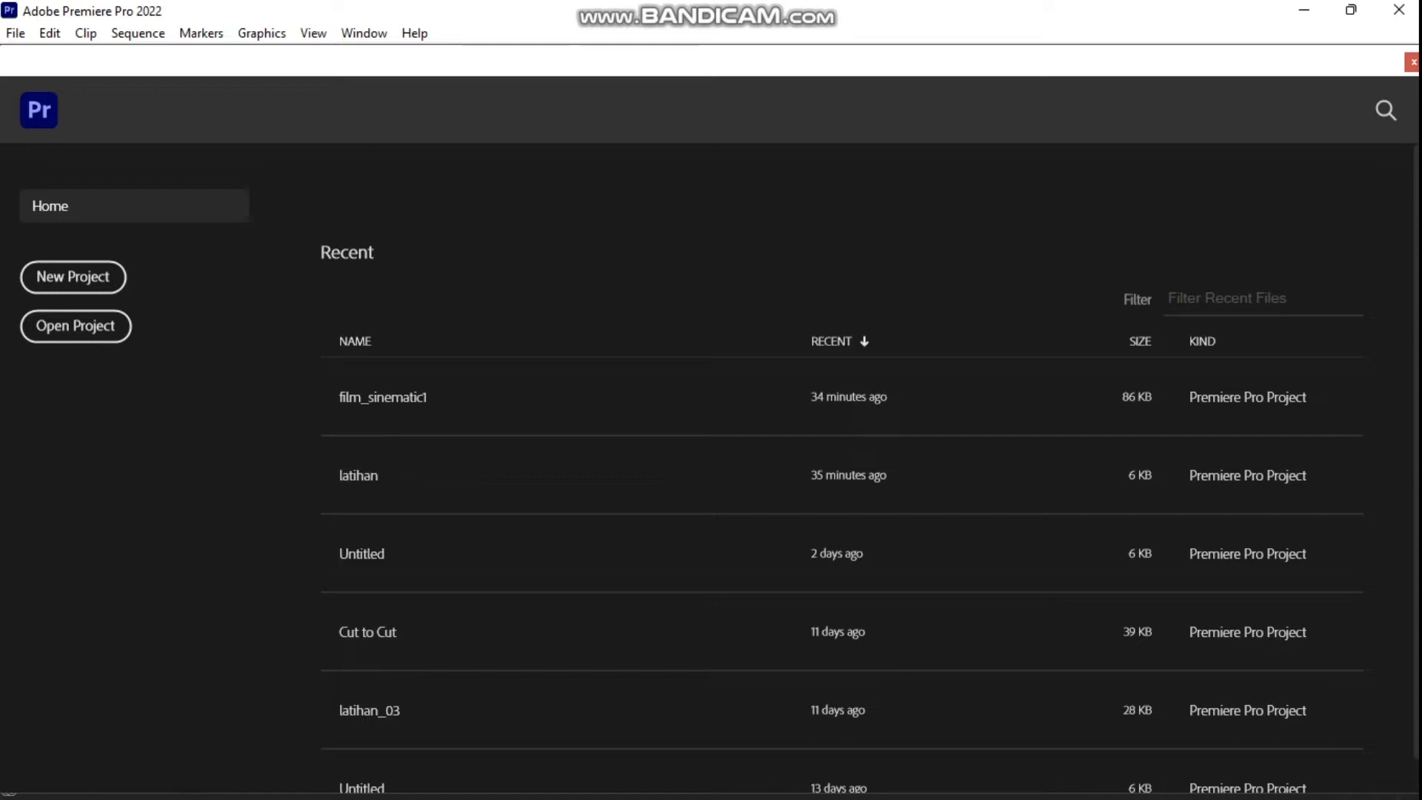
Step: Start a new project and name it latihan_1
left_click(73, 277)
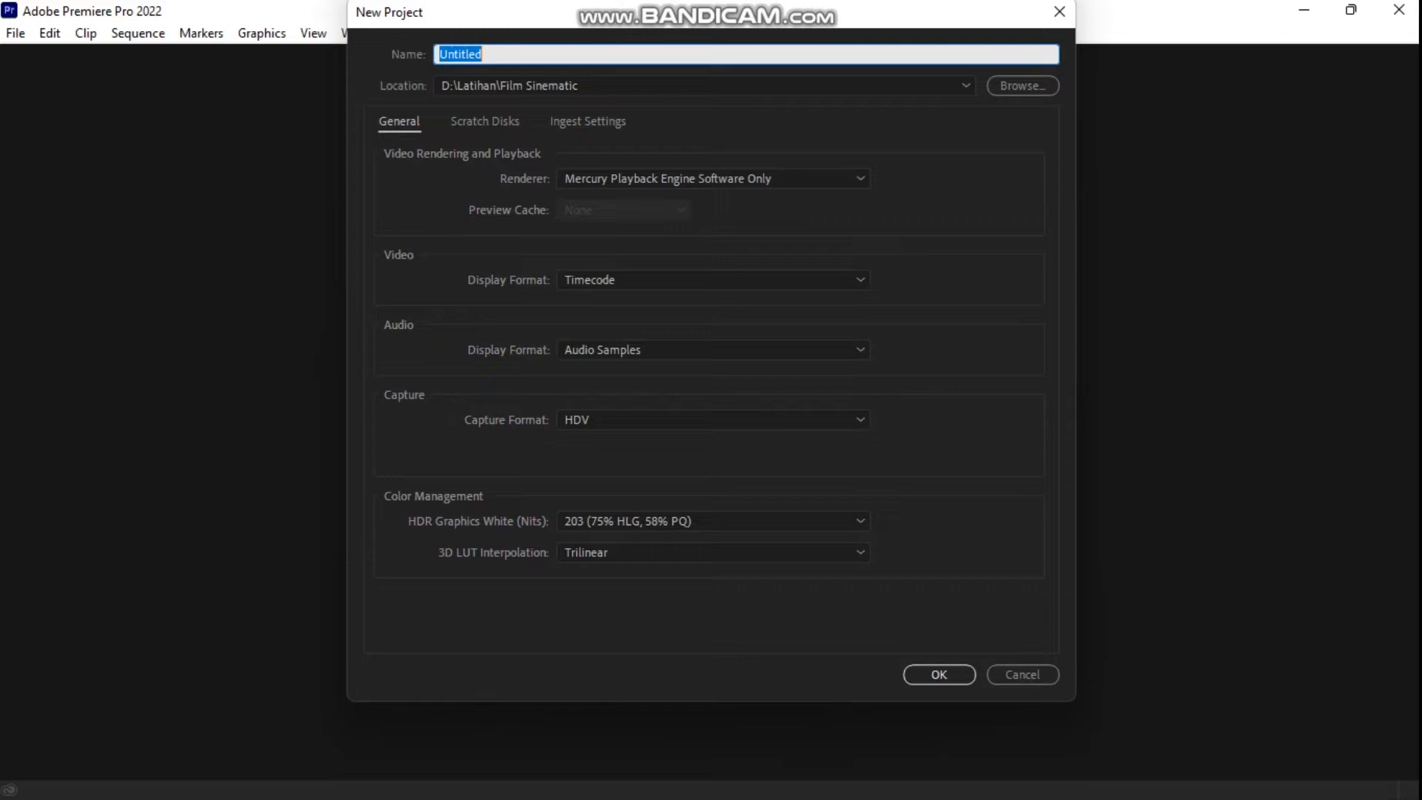
key("BackSpace")
type("latihan_1")
Step: Set the project's renderer to Mercury Playback Engine Software Only
left_click(711, 179)
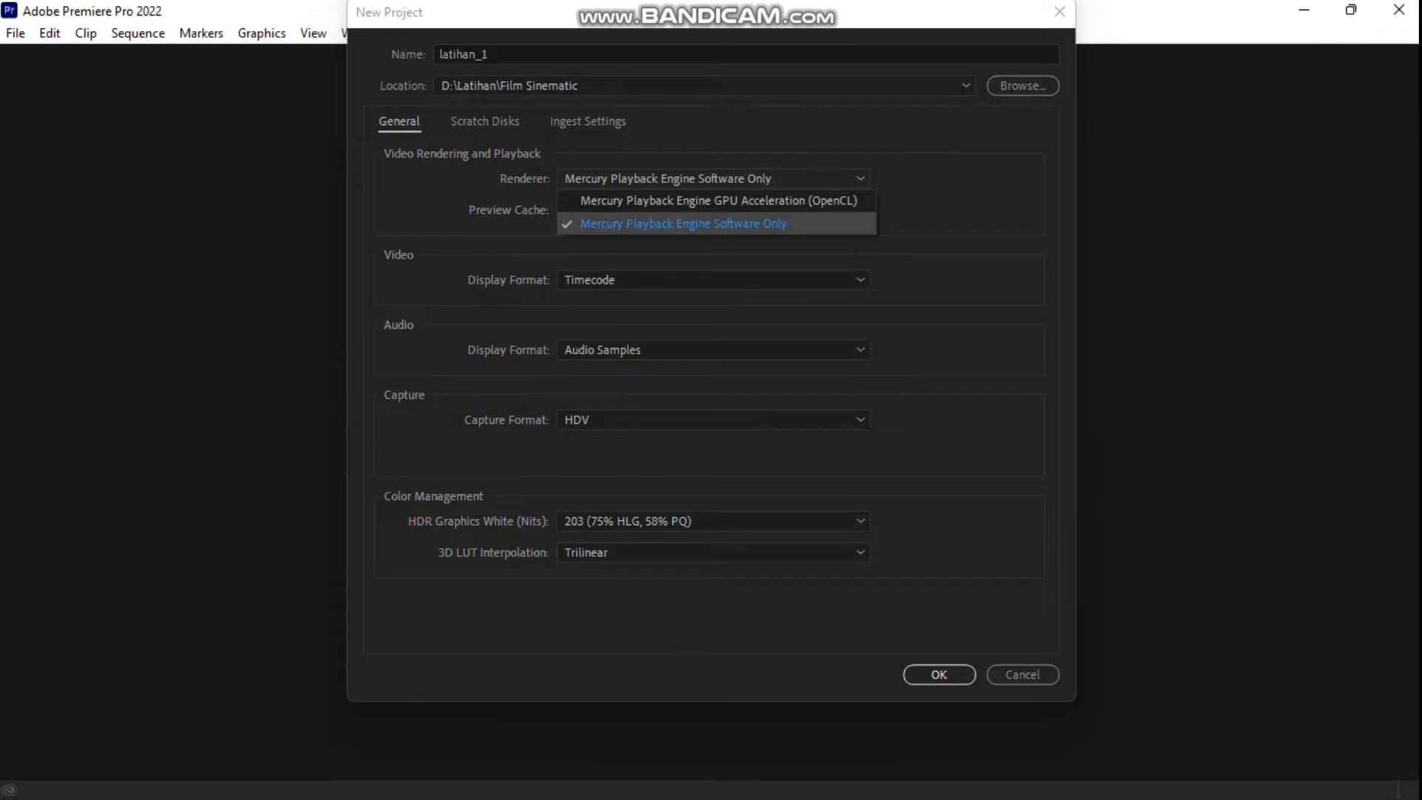
left_click(683, 224)
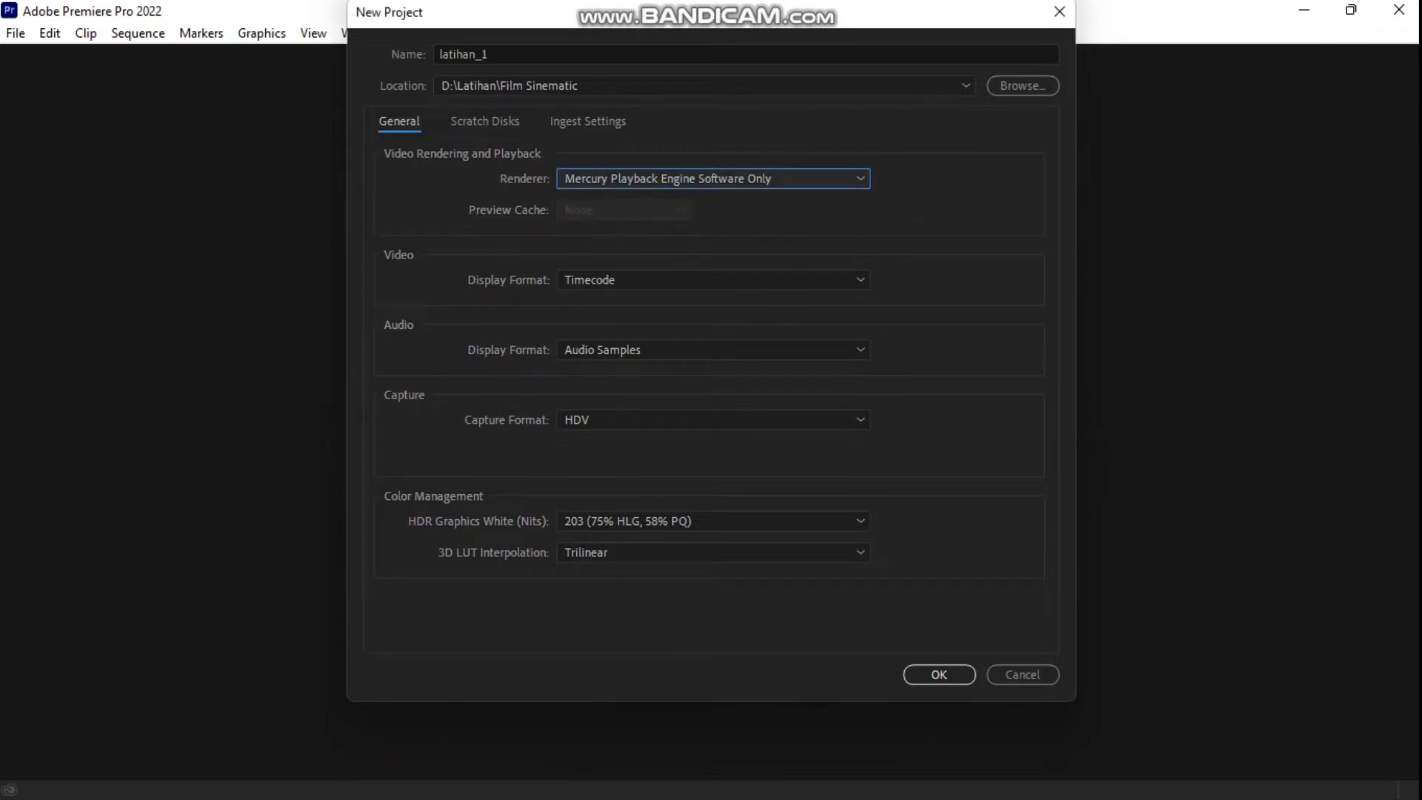
left_click(712, 179)
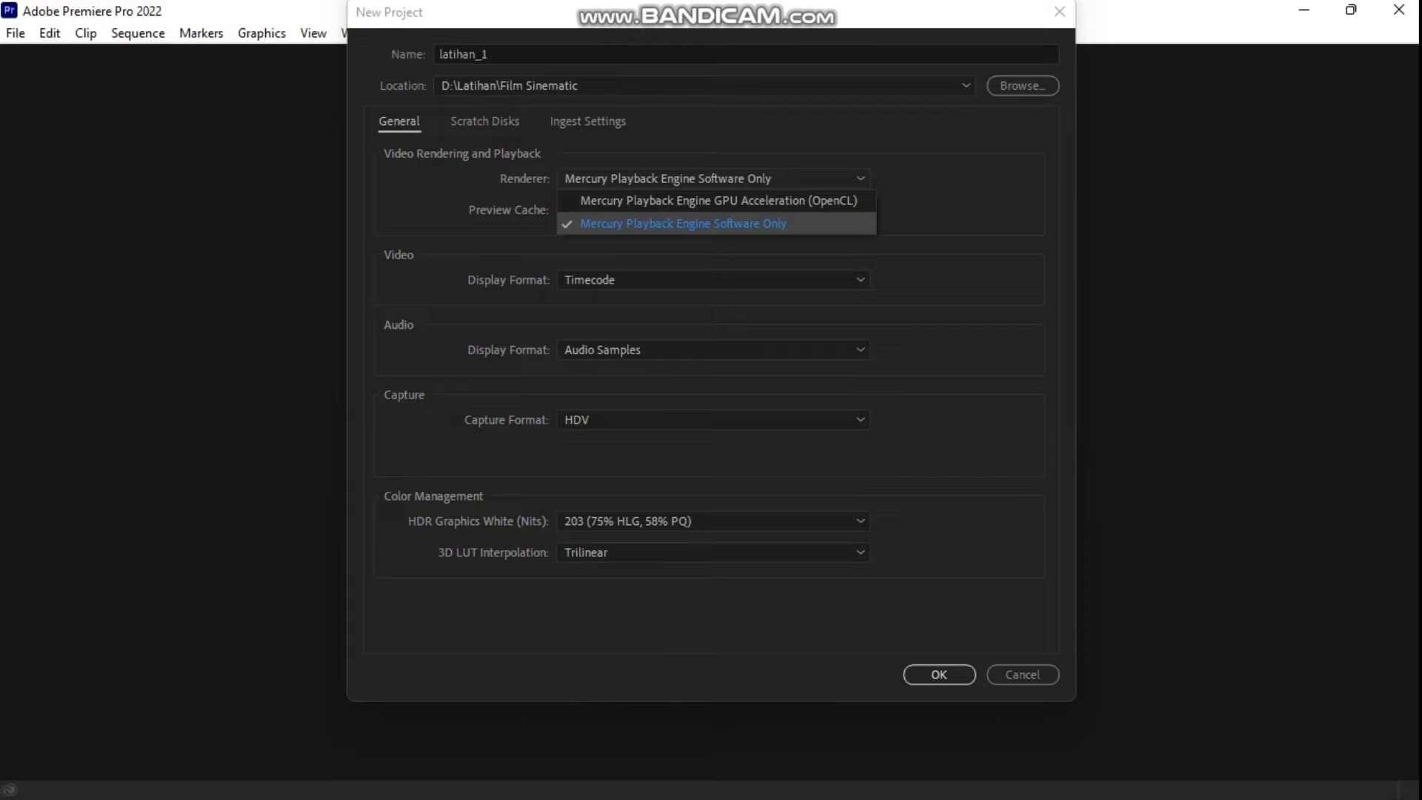
left_click(712, 224)
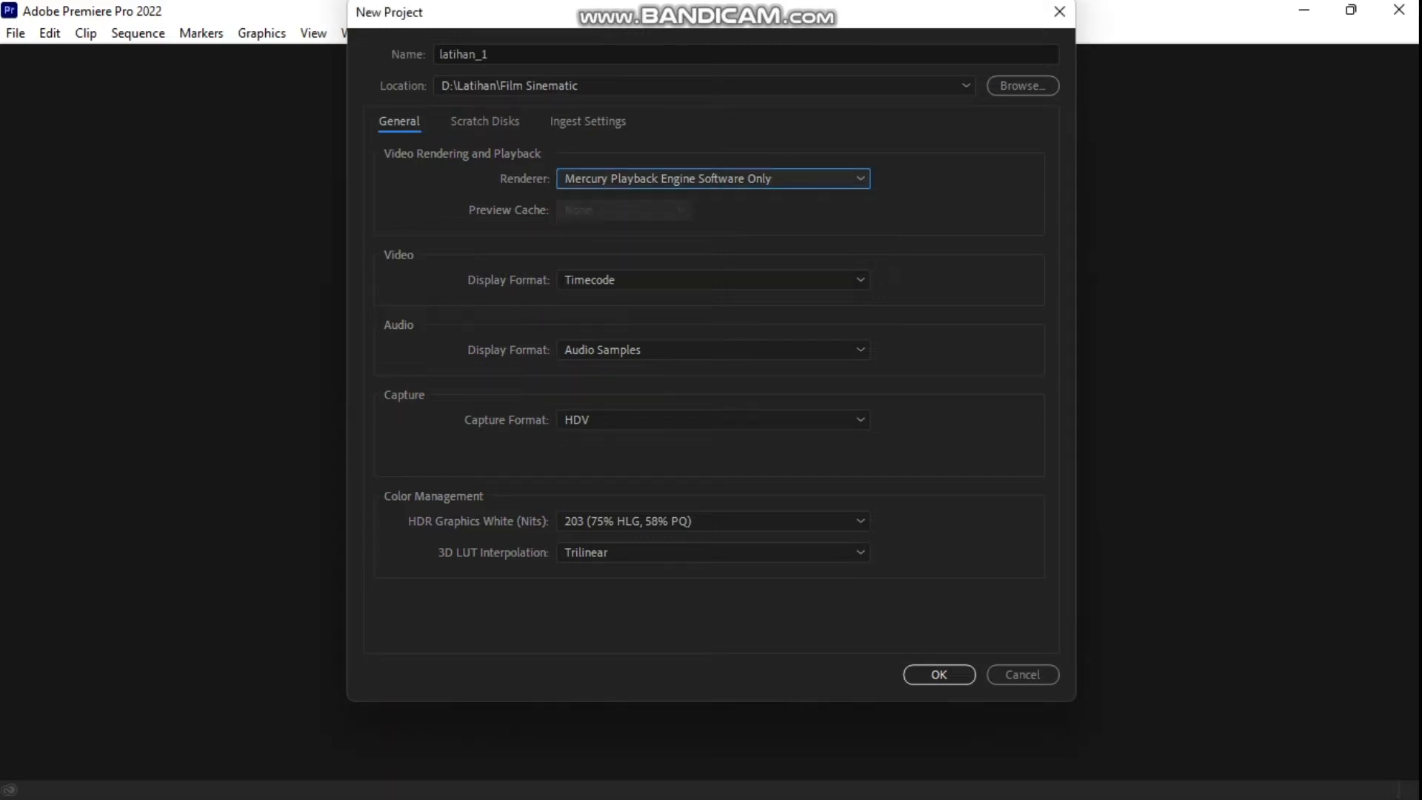
left_click(712, 179)
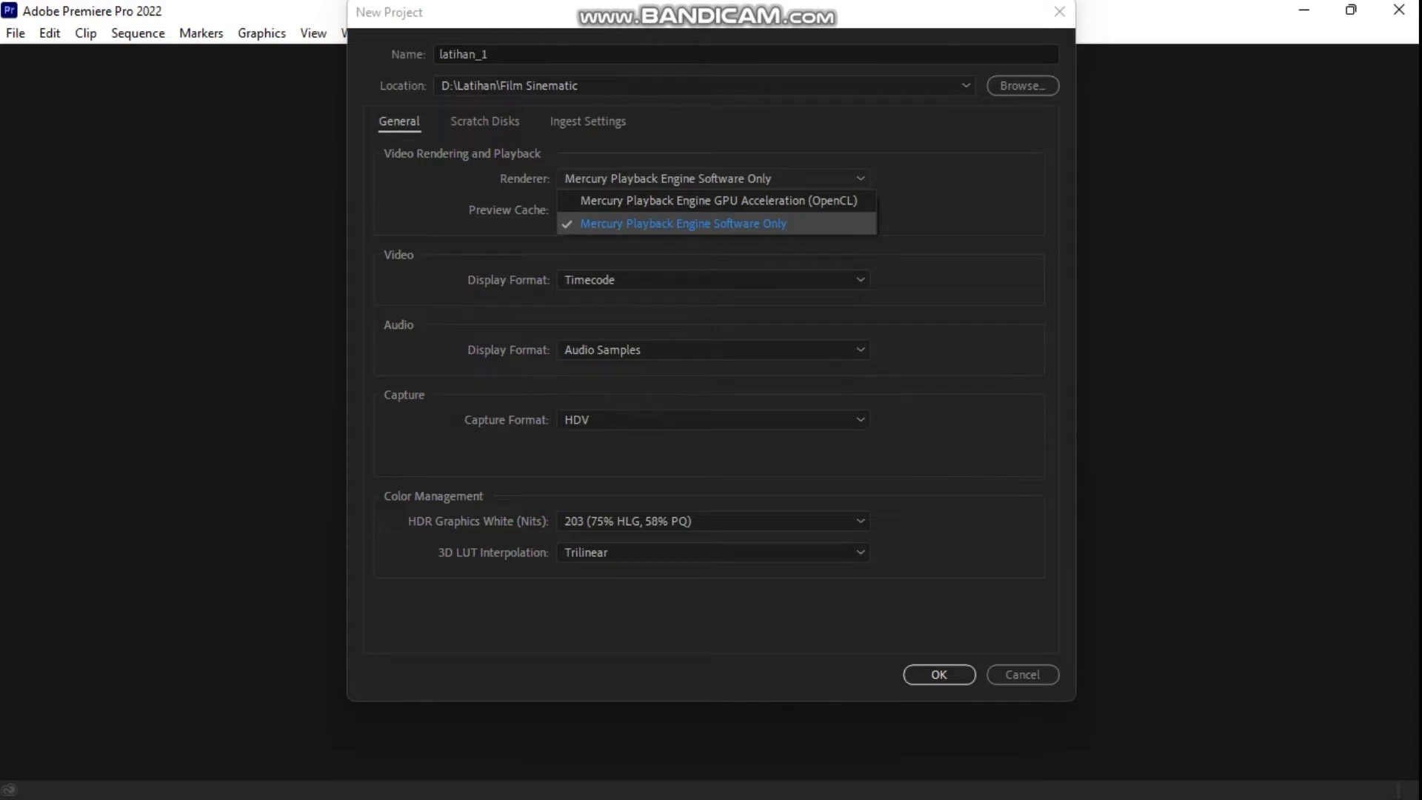
left_click(713, 223)
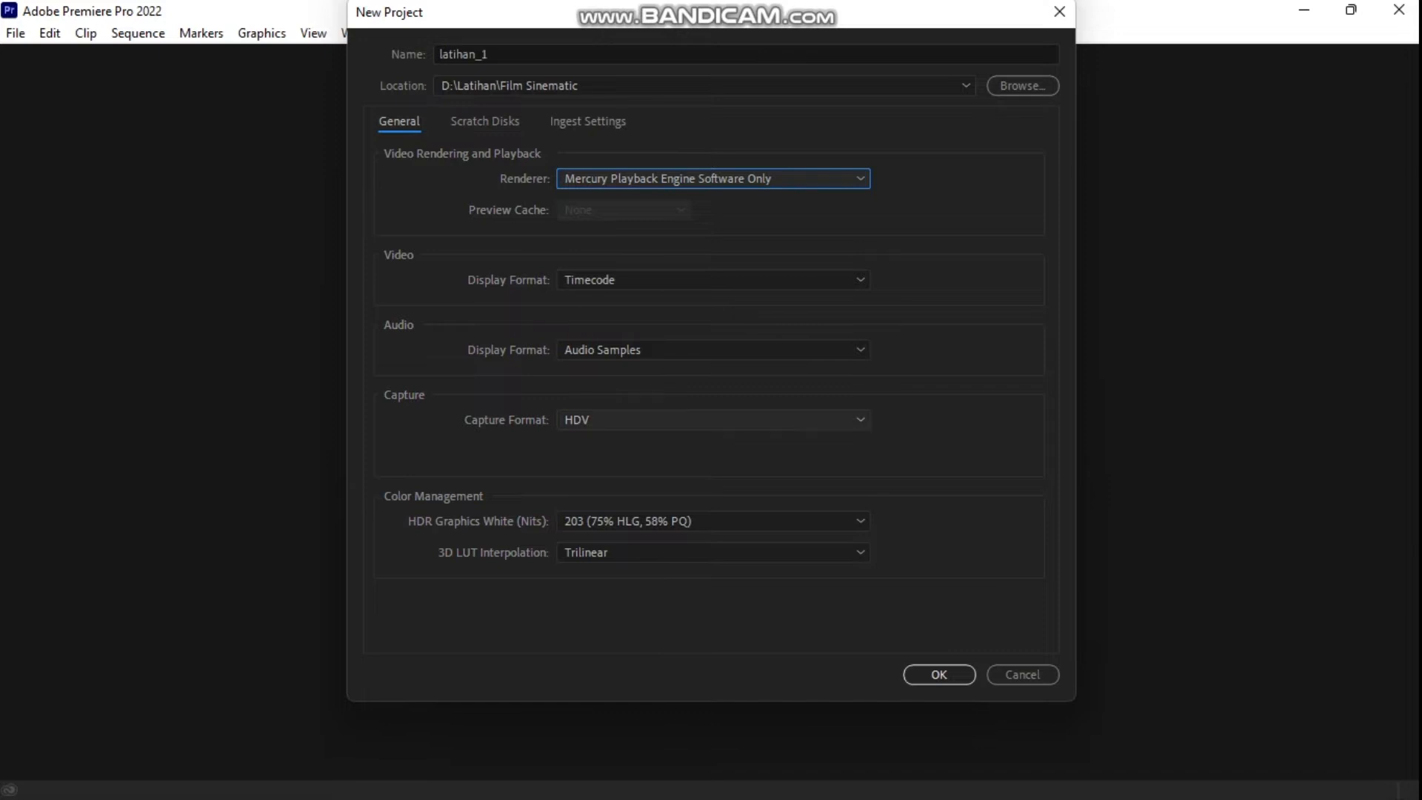
Step: Set the capture format to HDV and create the project with these settings
left_click(713, 420)
left_click(713, 465)
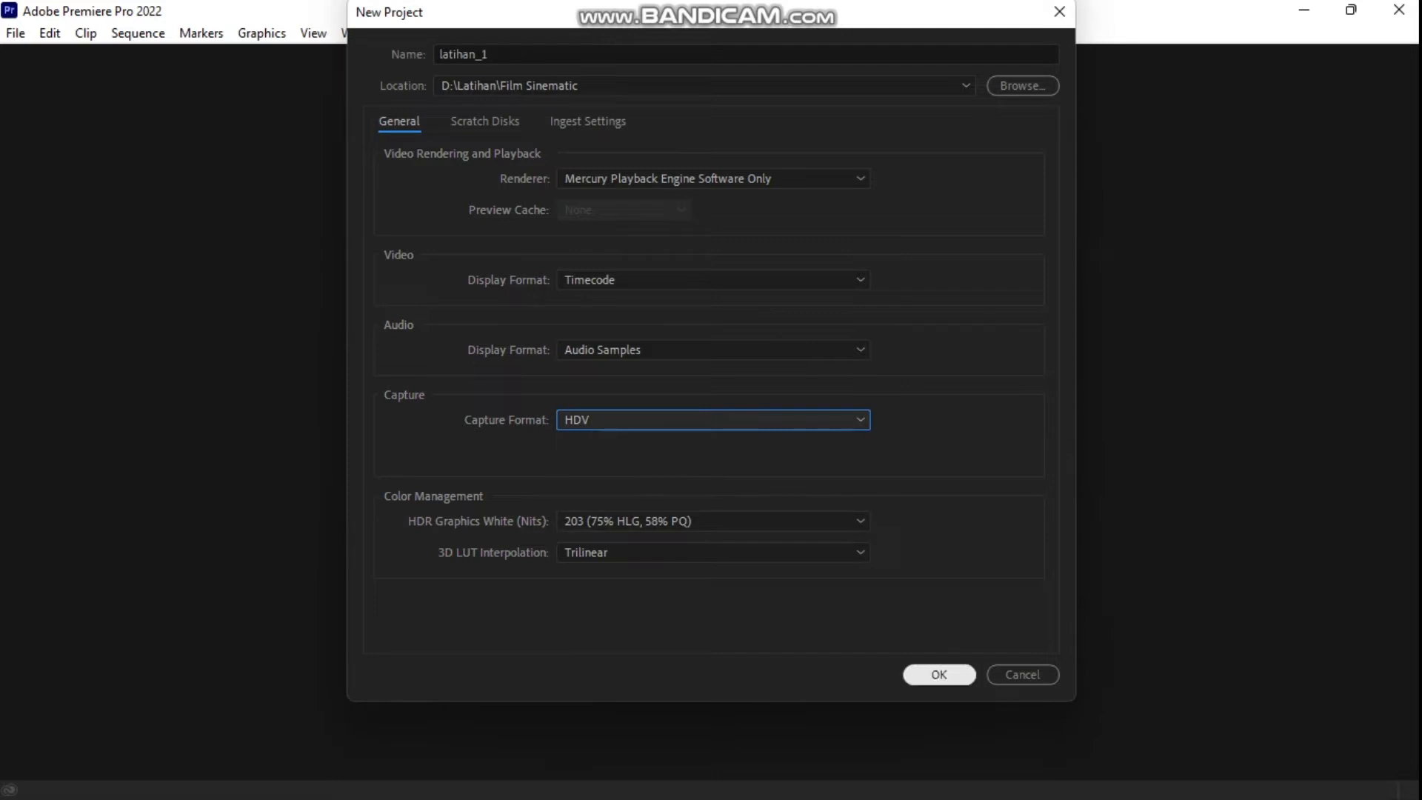
left_click(939, 674)
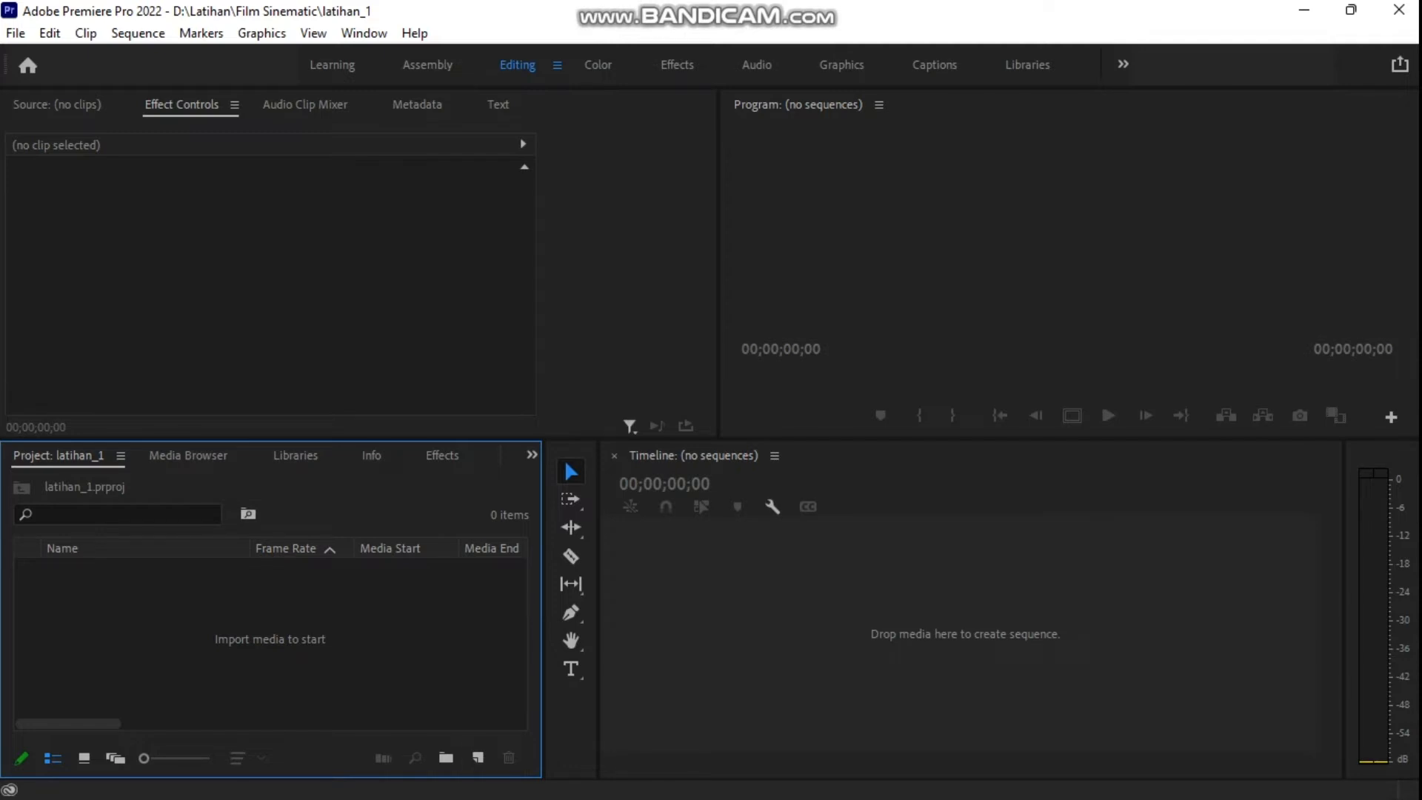
Step: Create two bins in the project named Audio and Picture
left_click(445, 757)
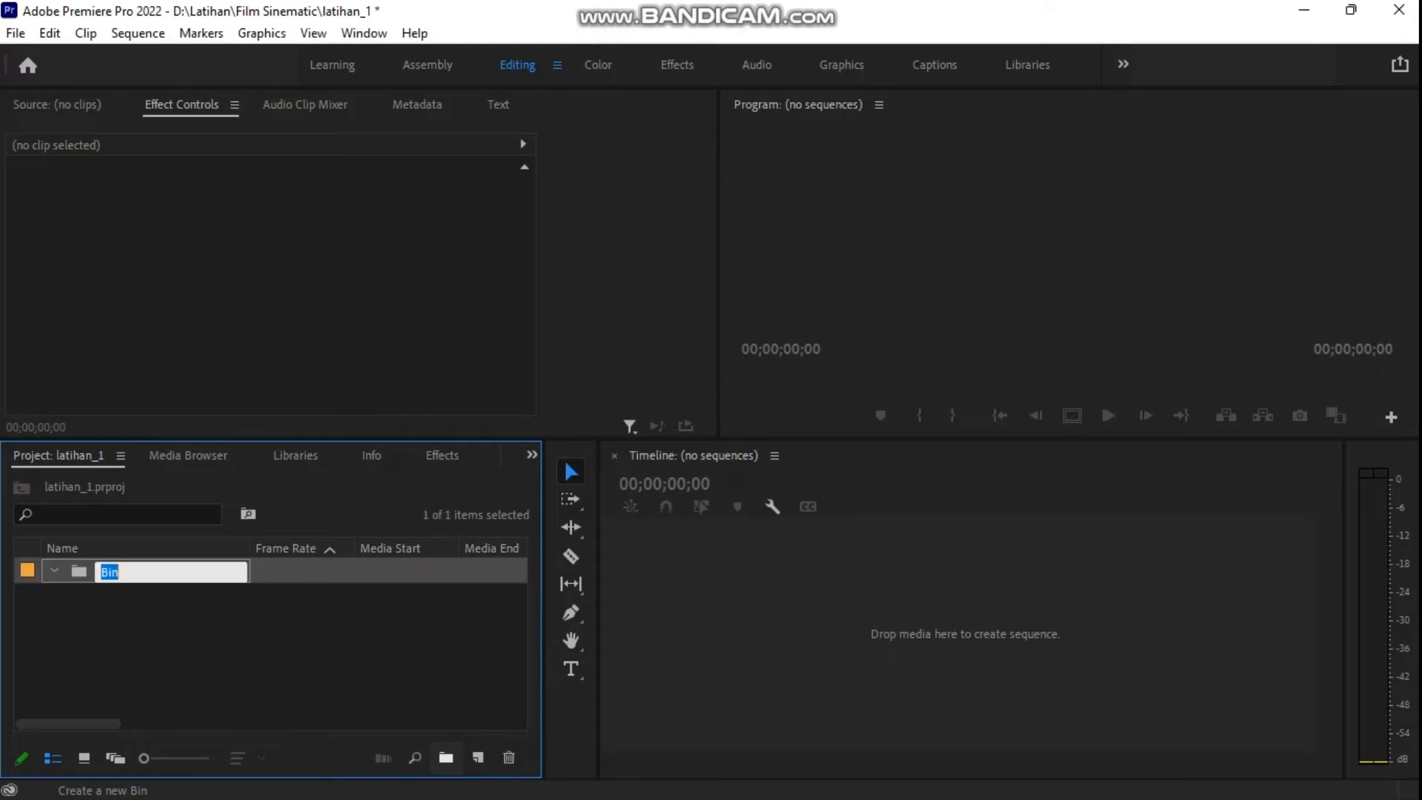
type("Audio")
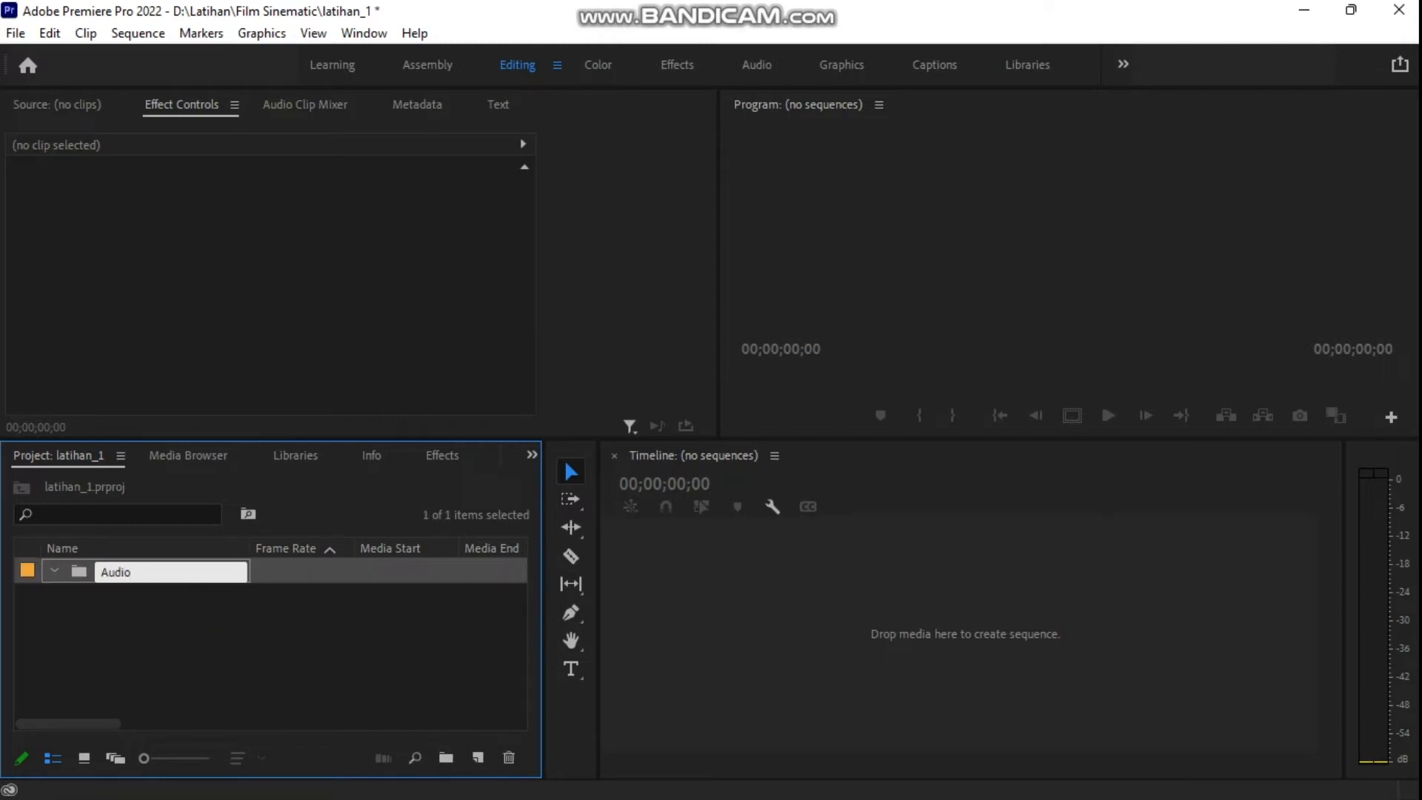
left_click(333, 652)
left_click(446, 758)
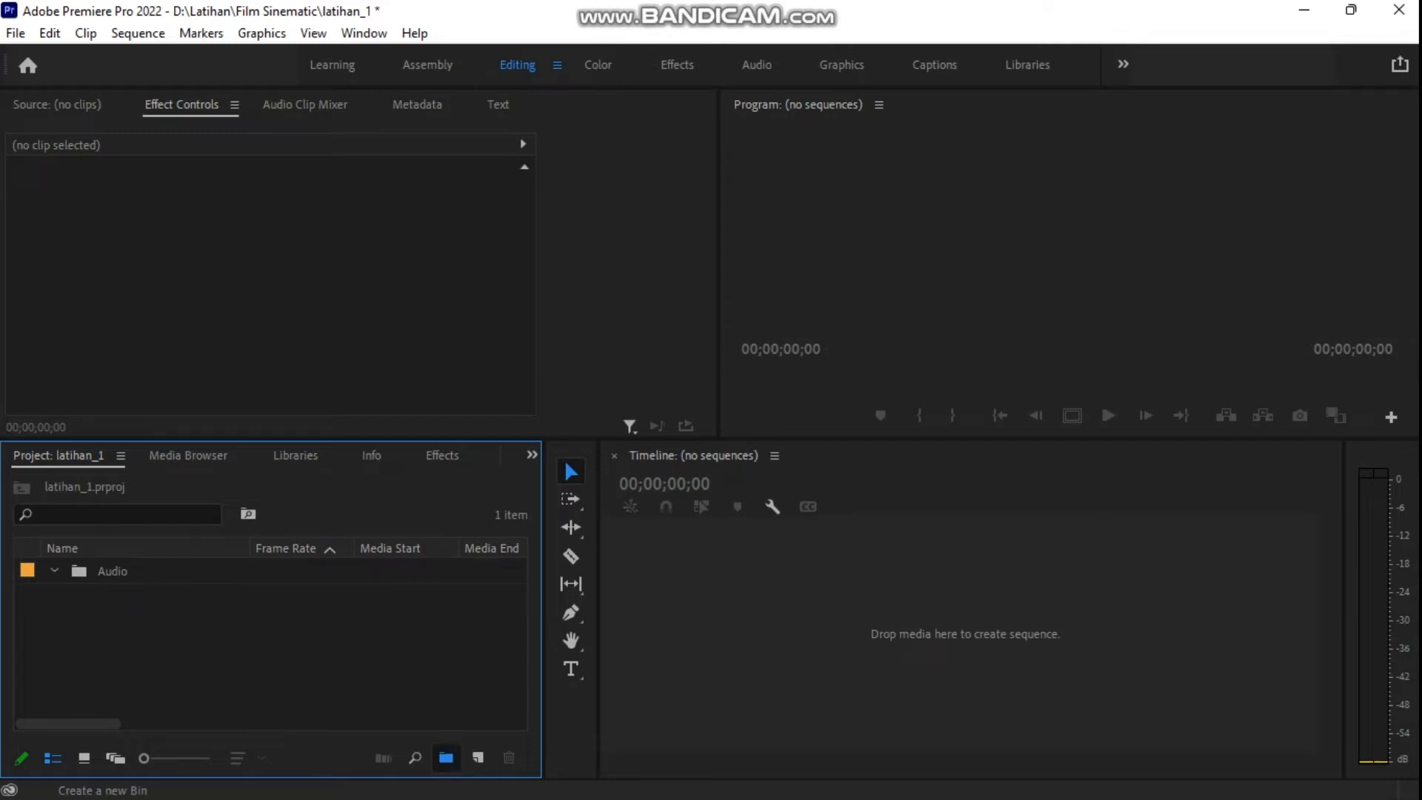
type("Picture")
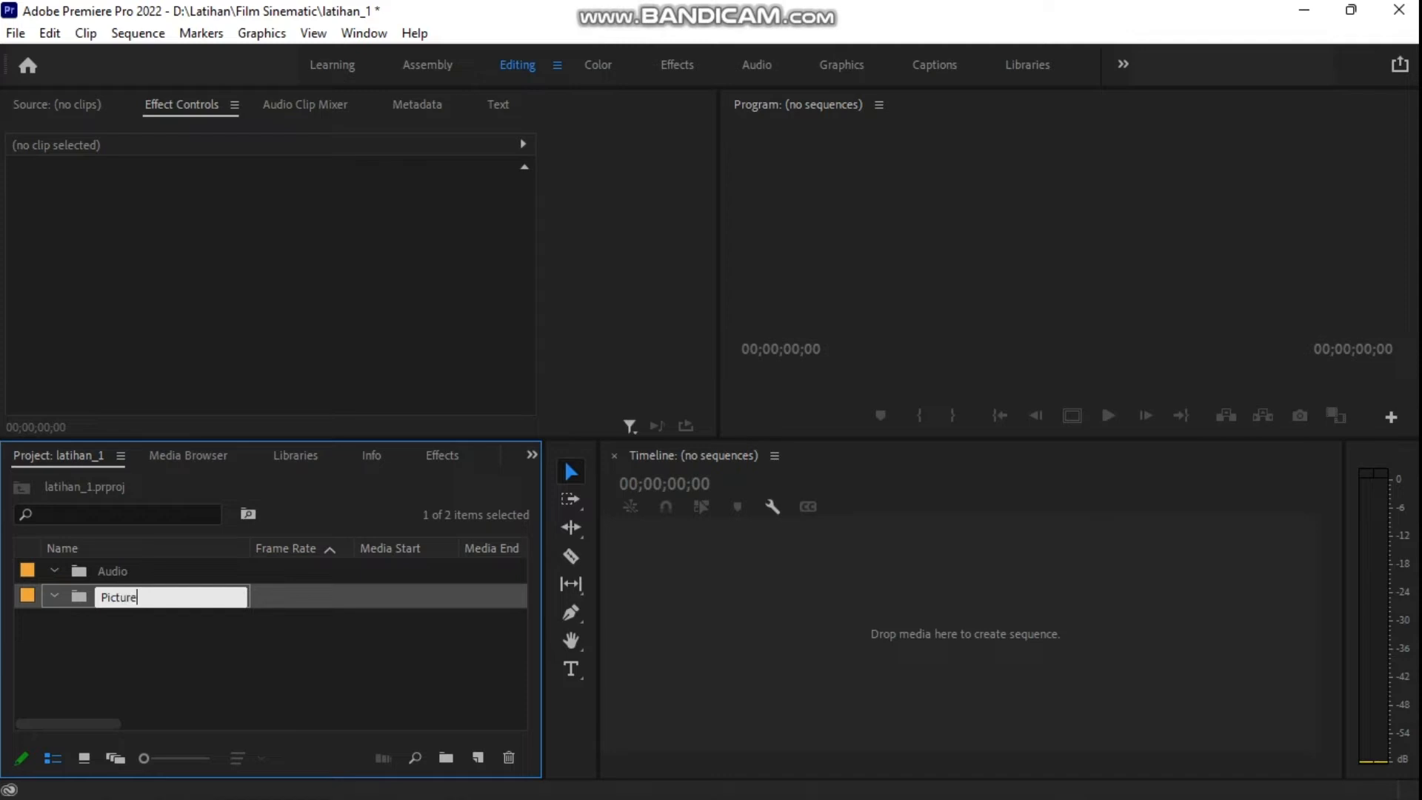
left_click(333, 667)
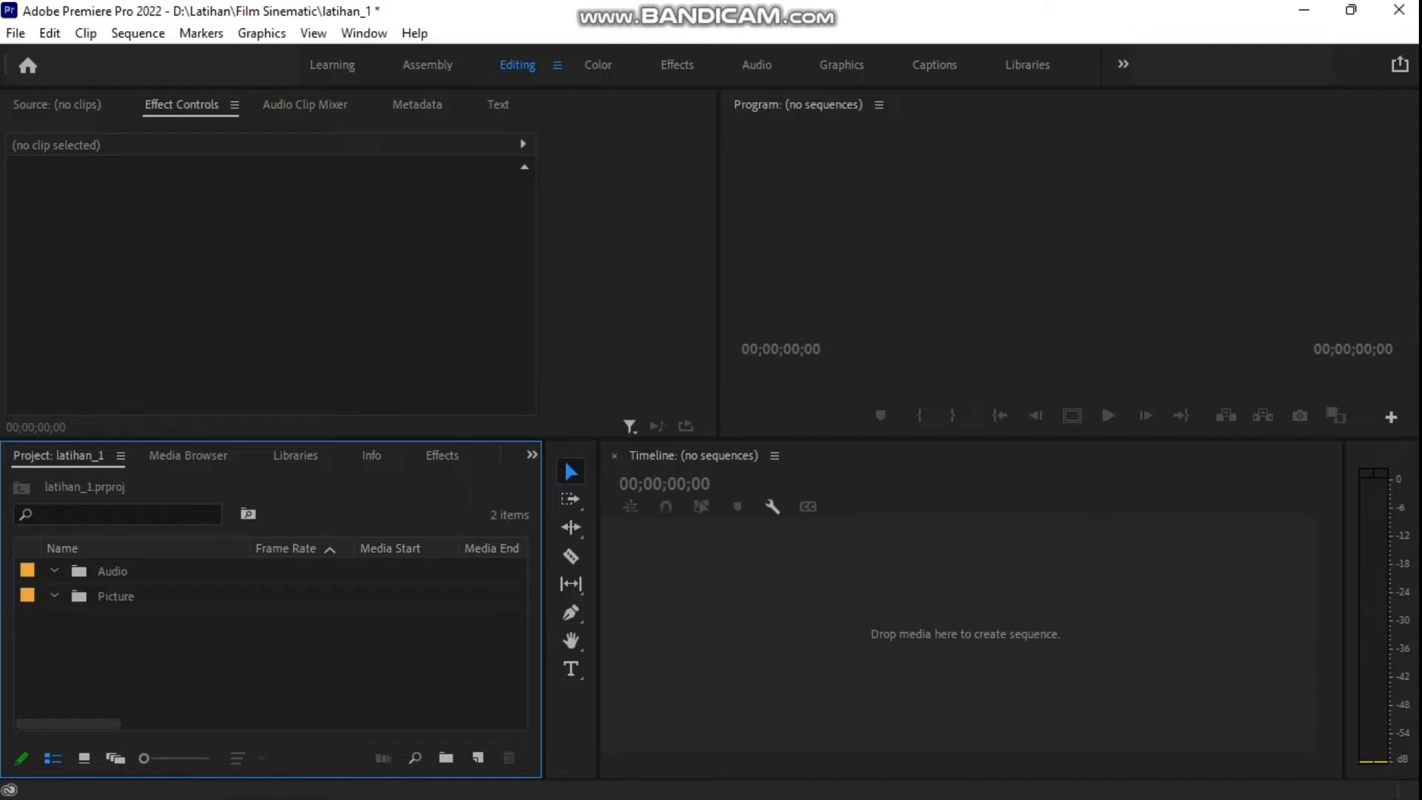
Step: Add two more bins to the project named Video and Sequence
left_click(446, 757)
type("Video")
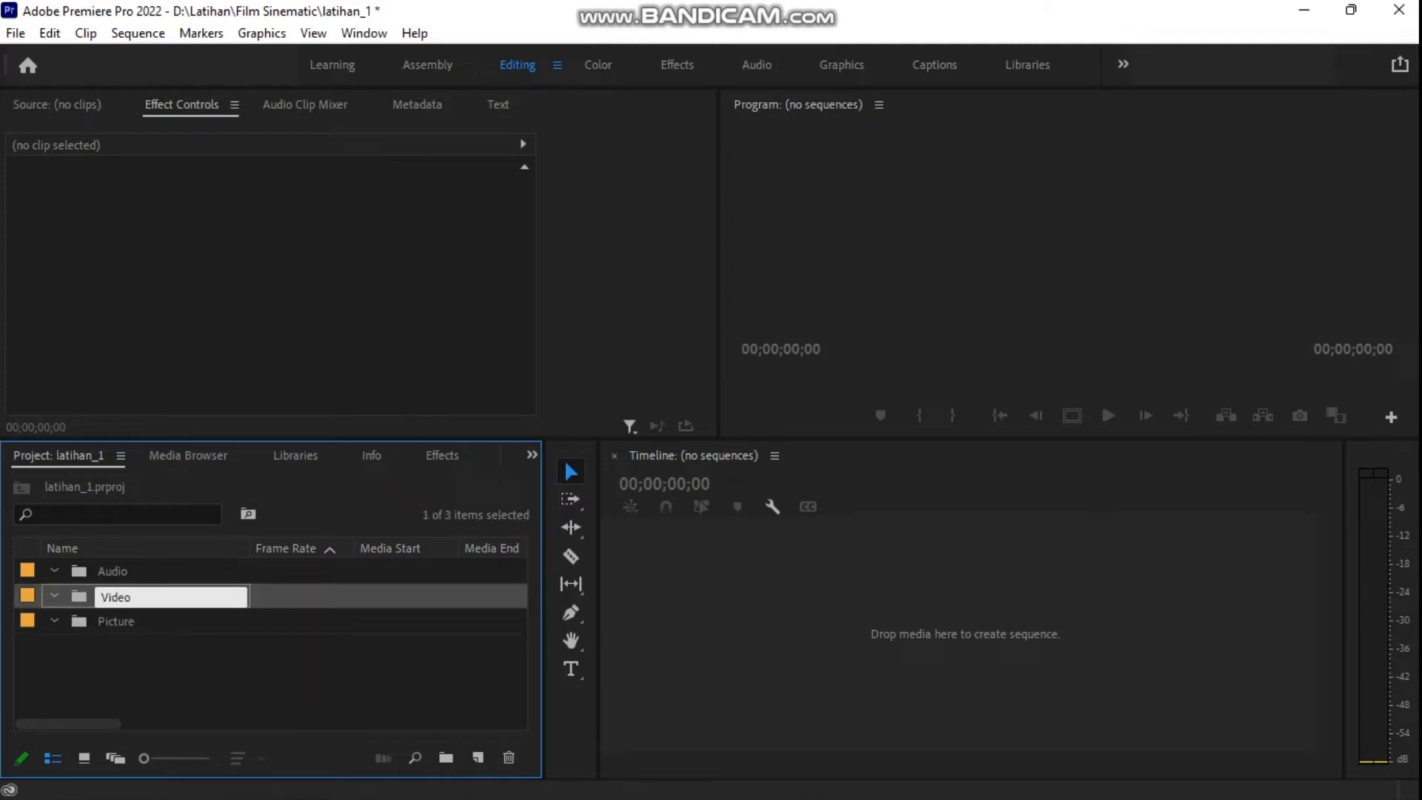
key("Return")
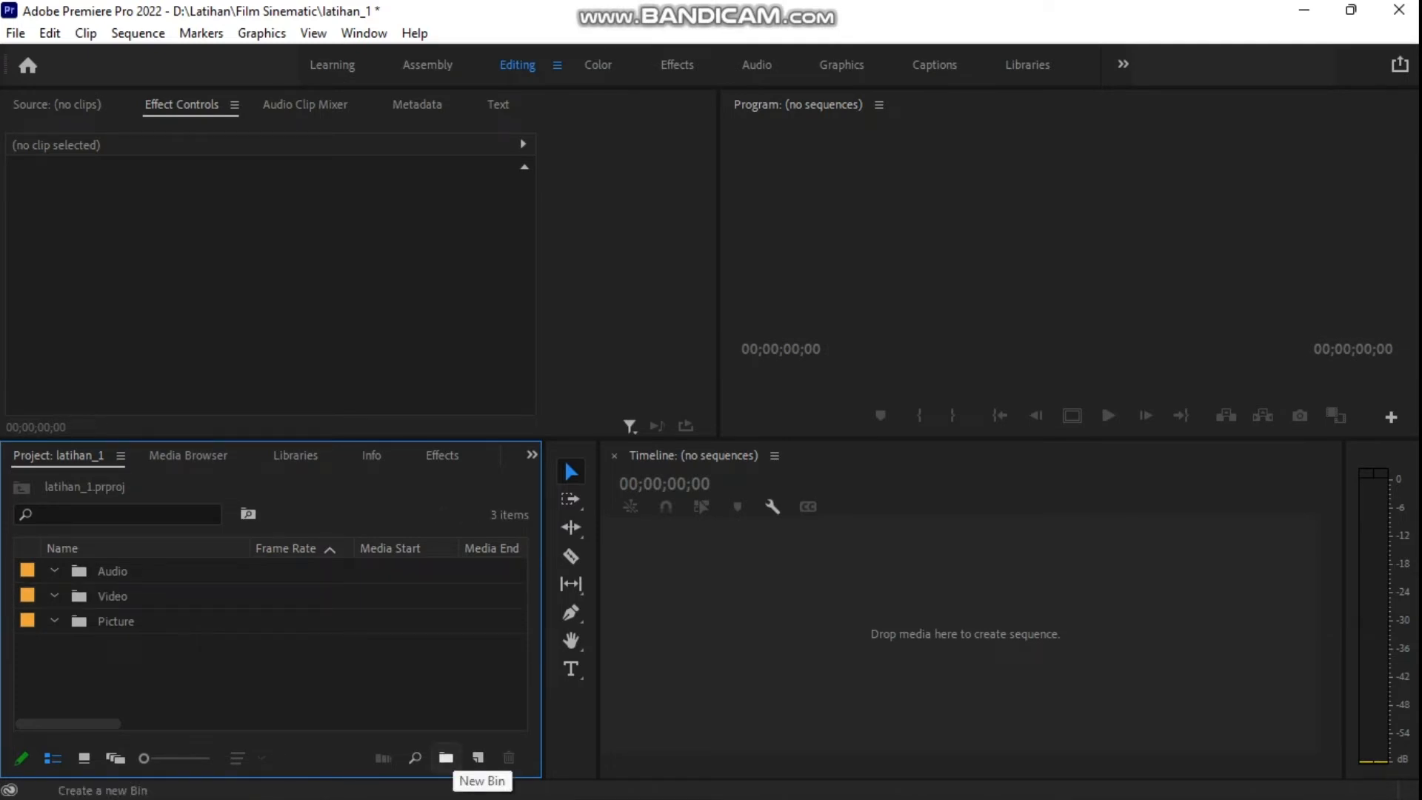
left_click(445, 758)
type("Sequenc")
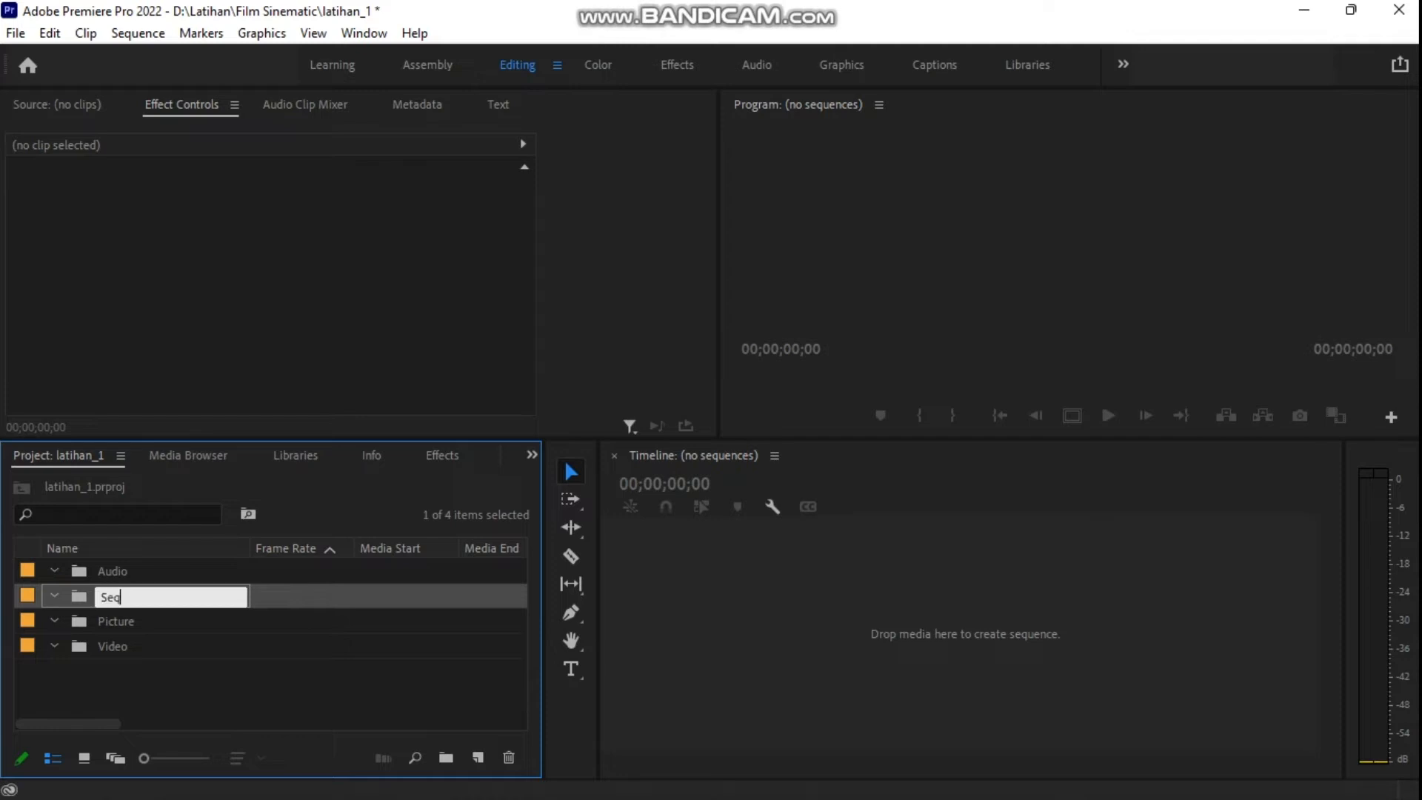
type("e")
key("Return")
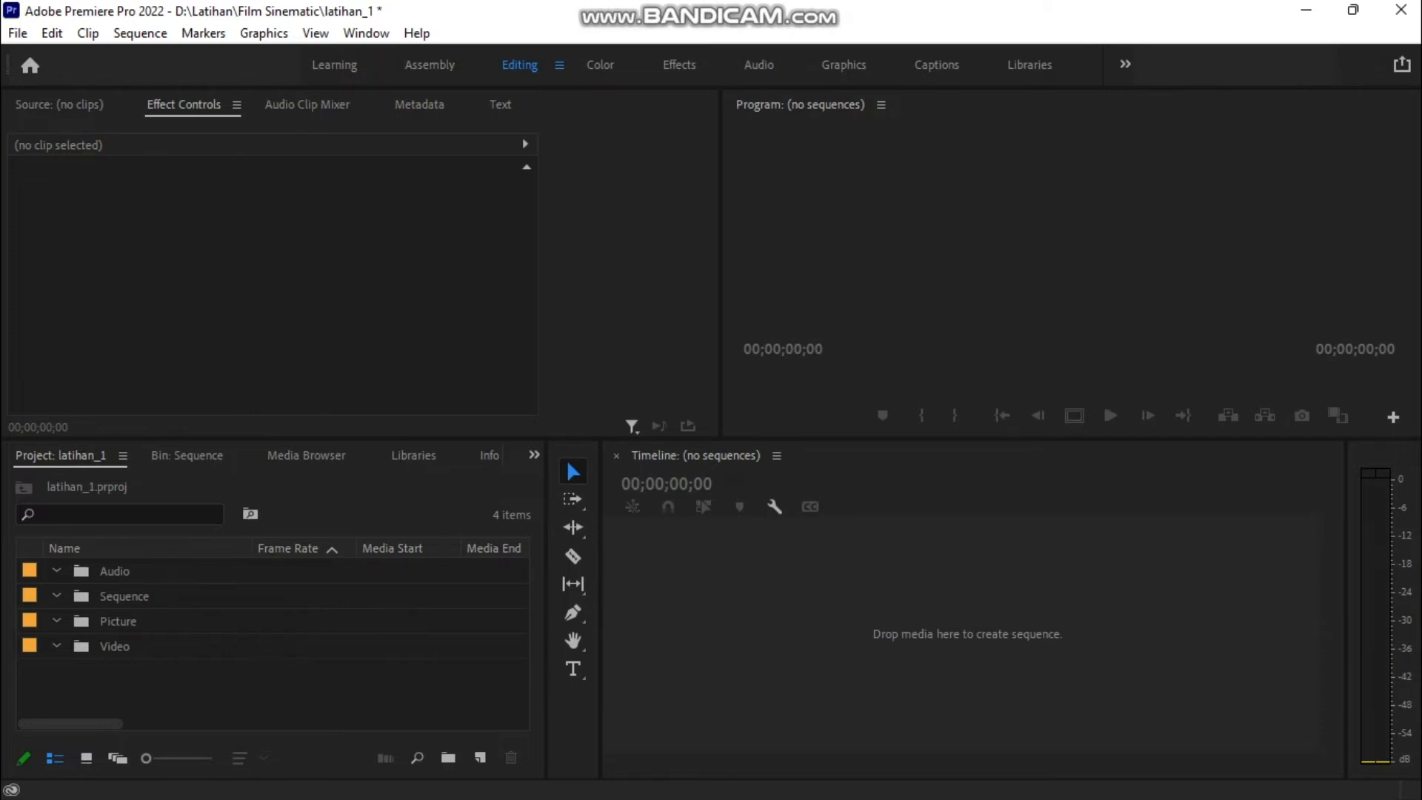
left_click(127, 622)
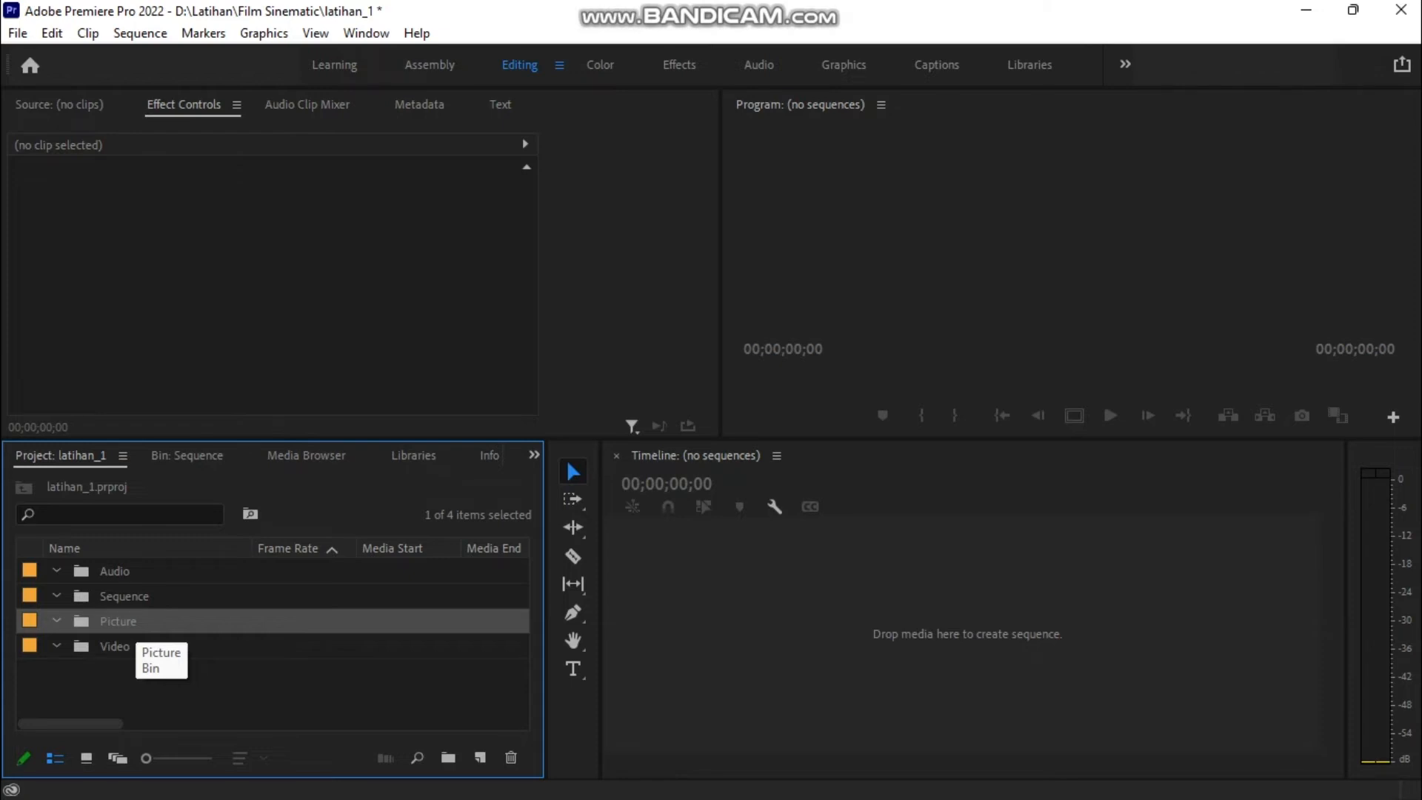
key("ctrl+i")
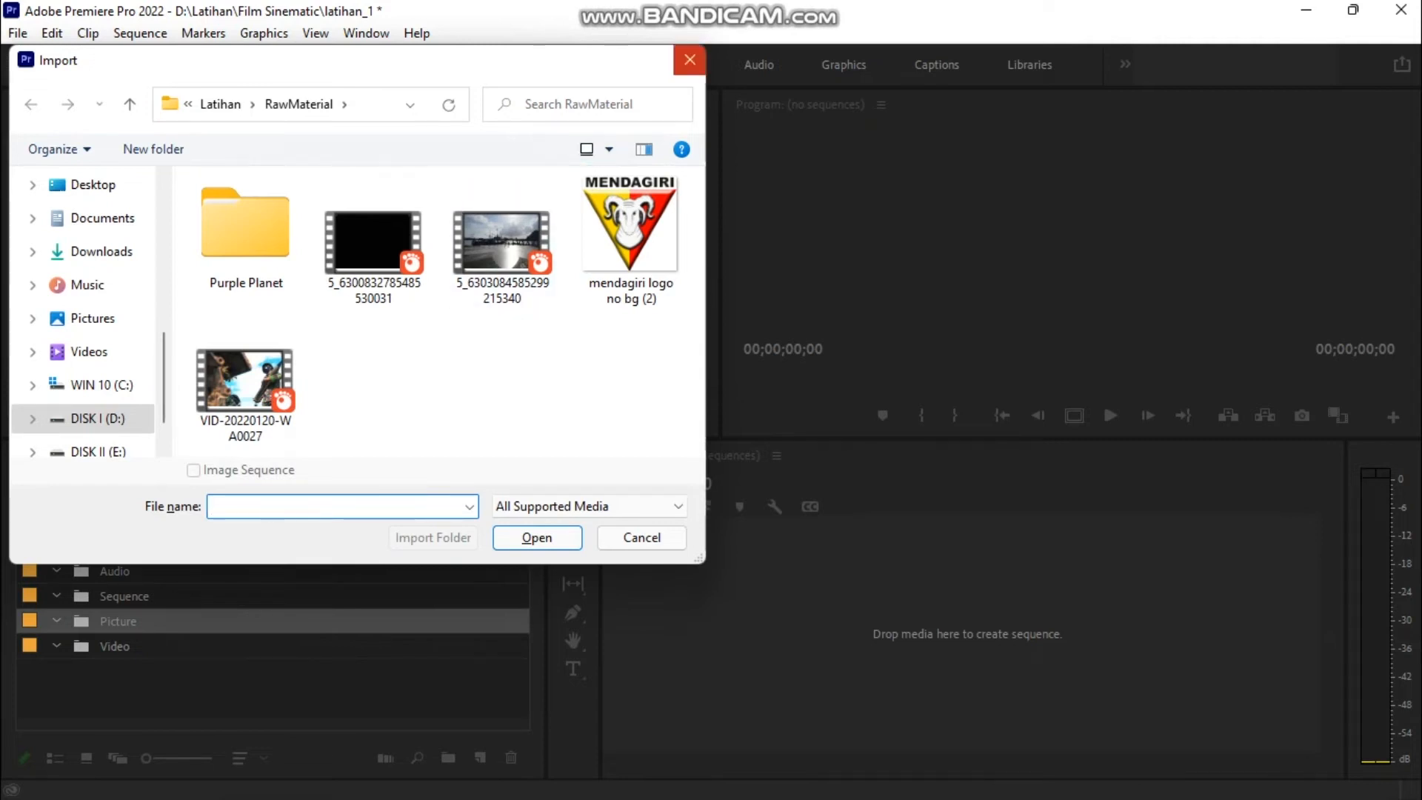
left_click(689, 60)
key("alt+f")
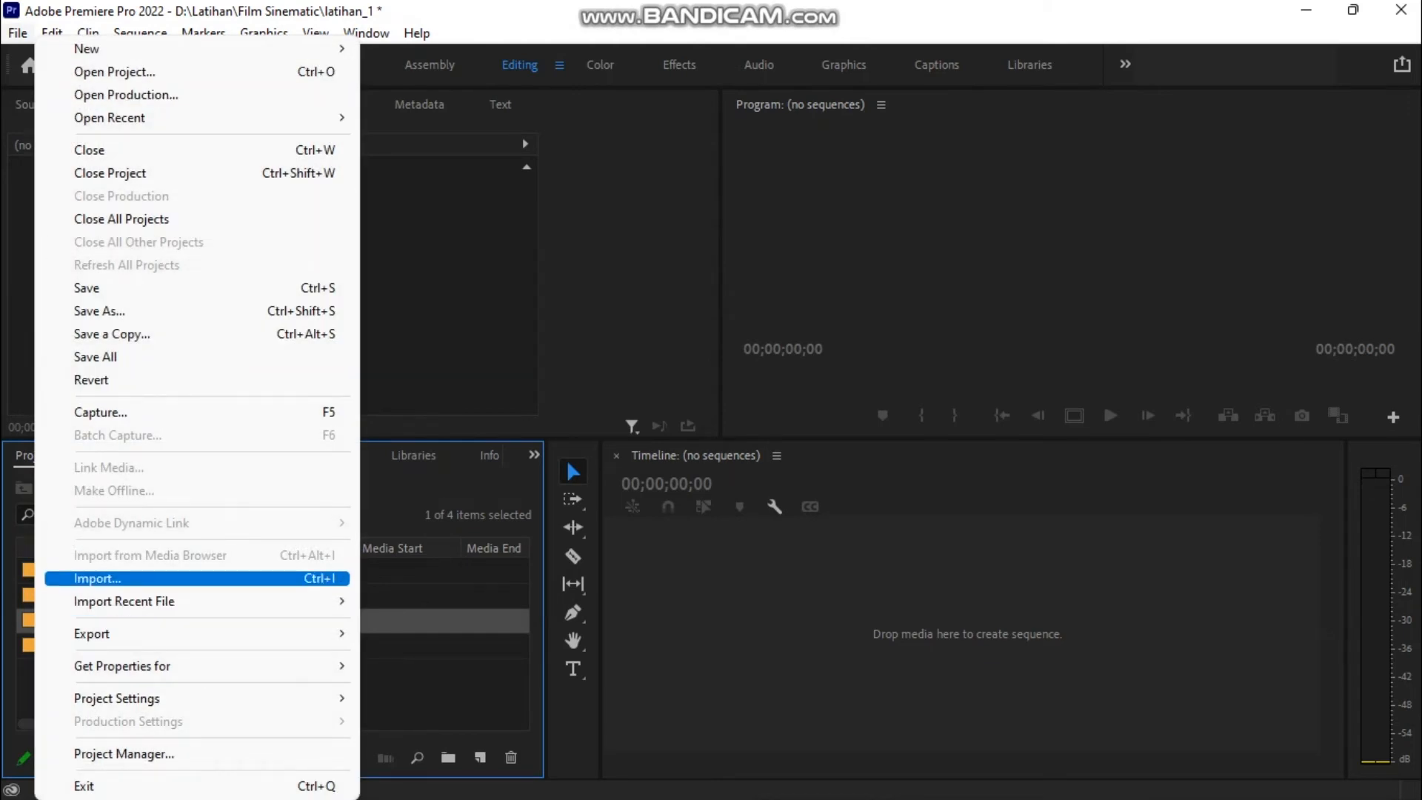
left_click(134, 578)
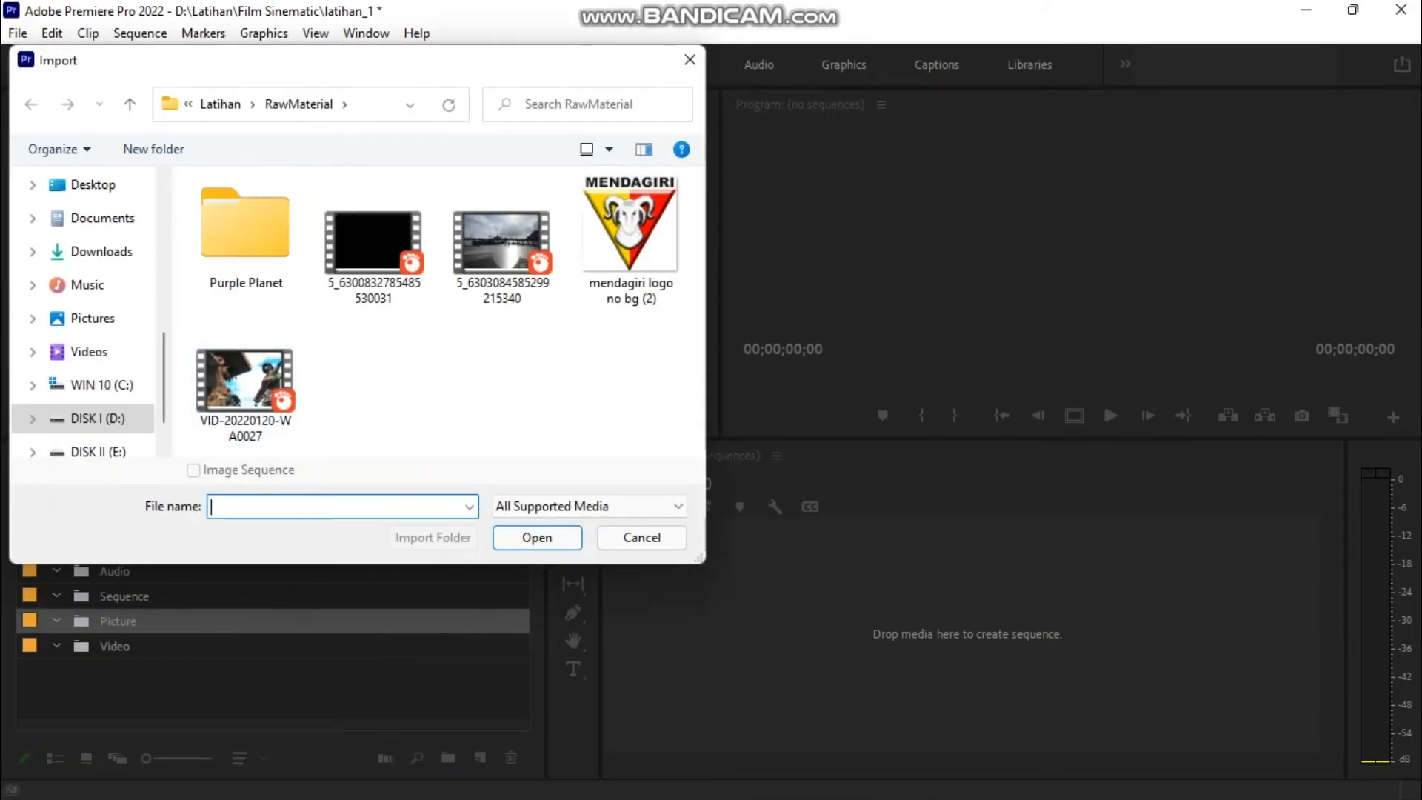
left_click(642, 536)
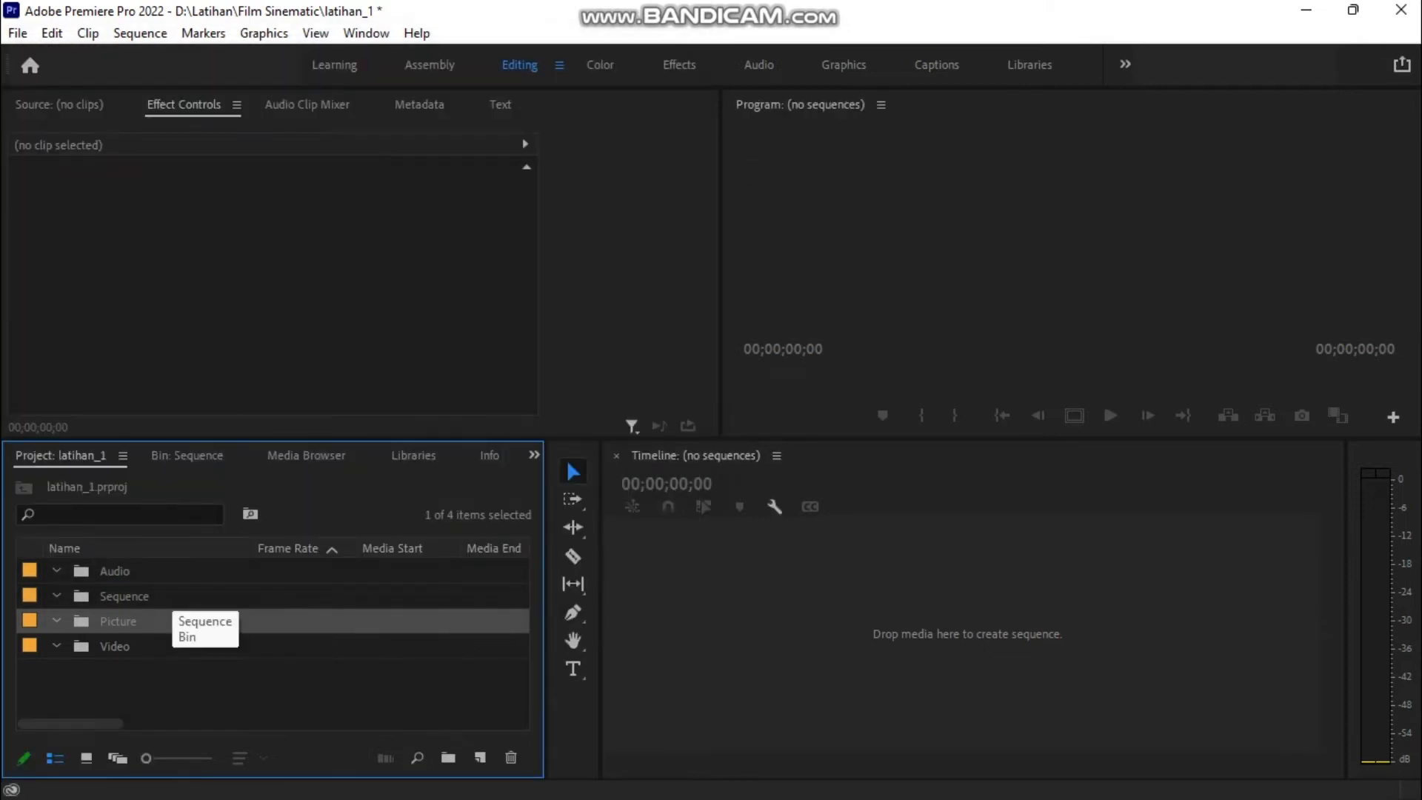
Step: Import the image 1.jpg from the Latihan\Picture folder into the Picture bin
key("ctrl+i")
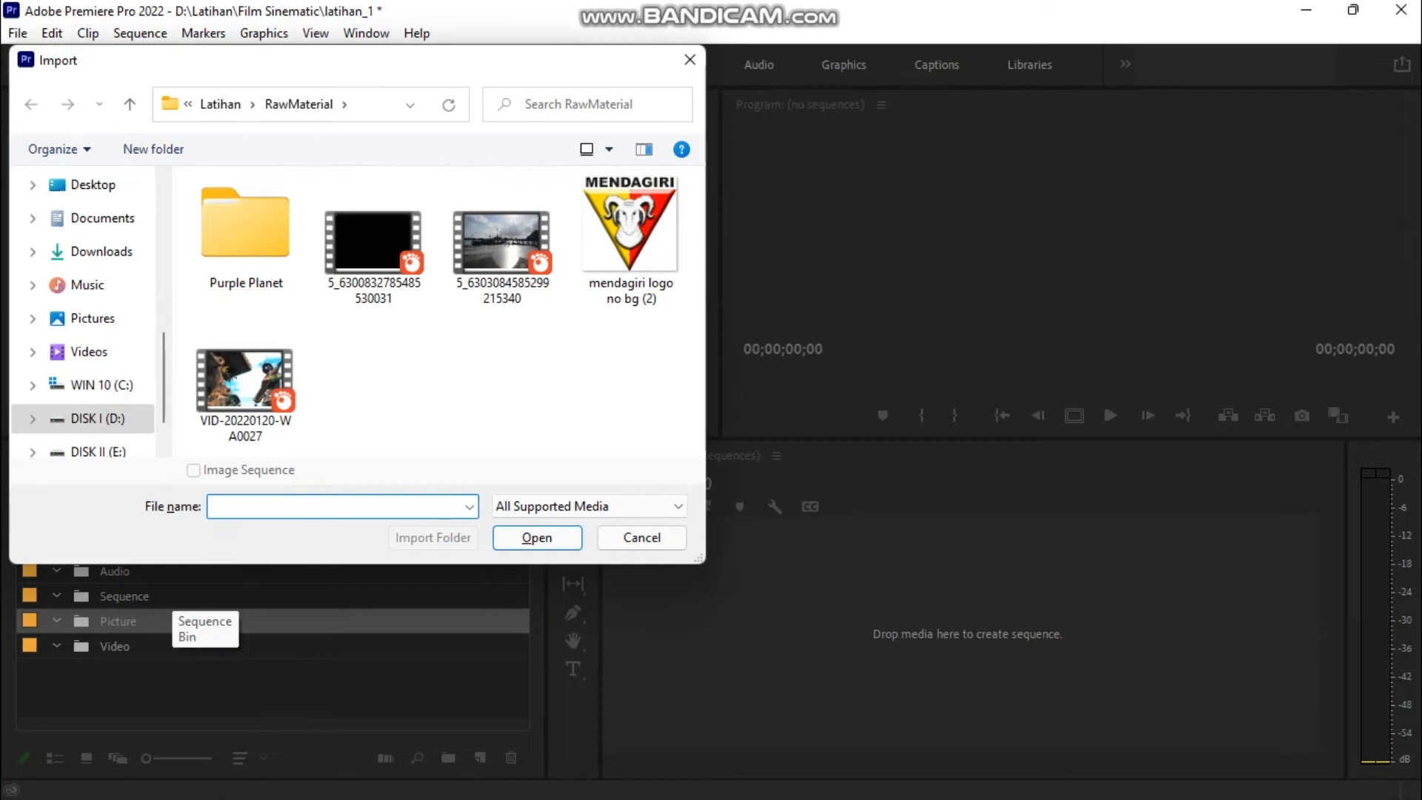
left_click(220, 103)
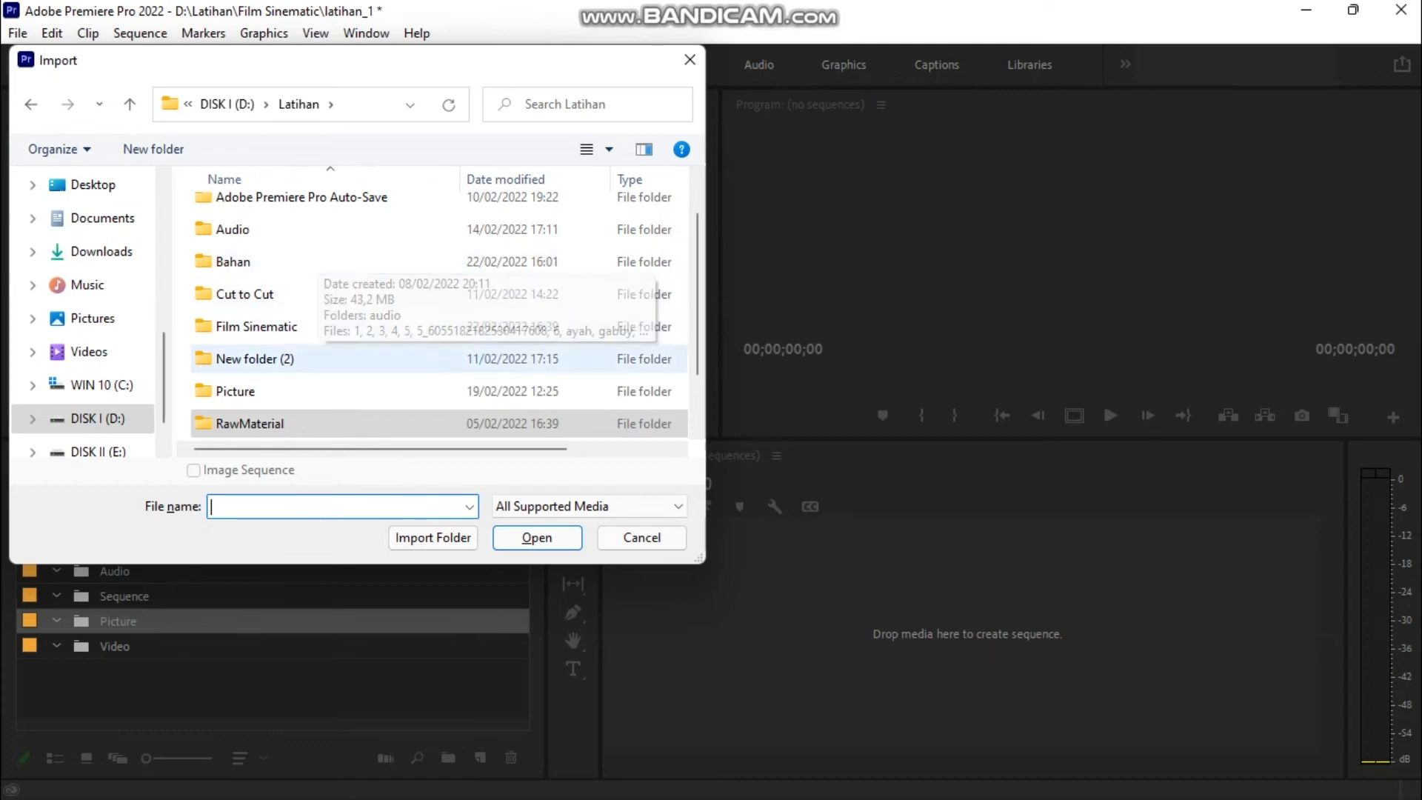
double_click(237, 391)
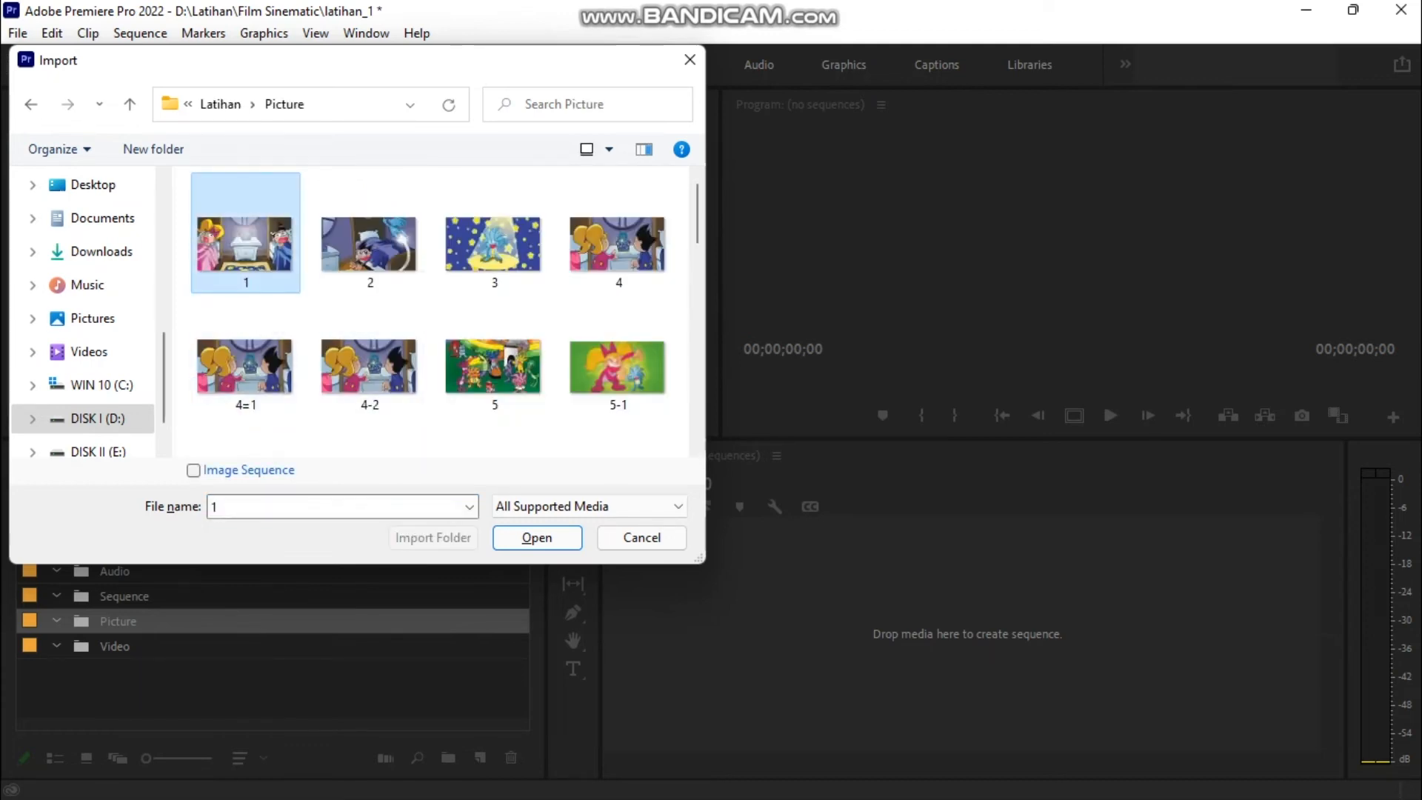
left_click(536, 538)
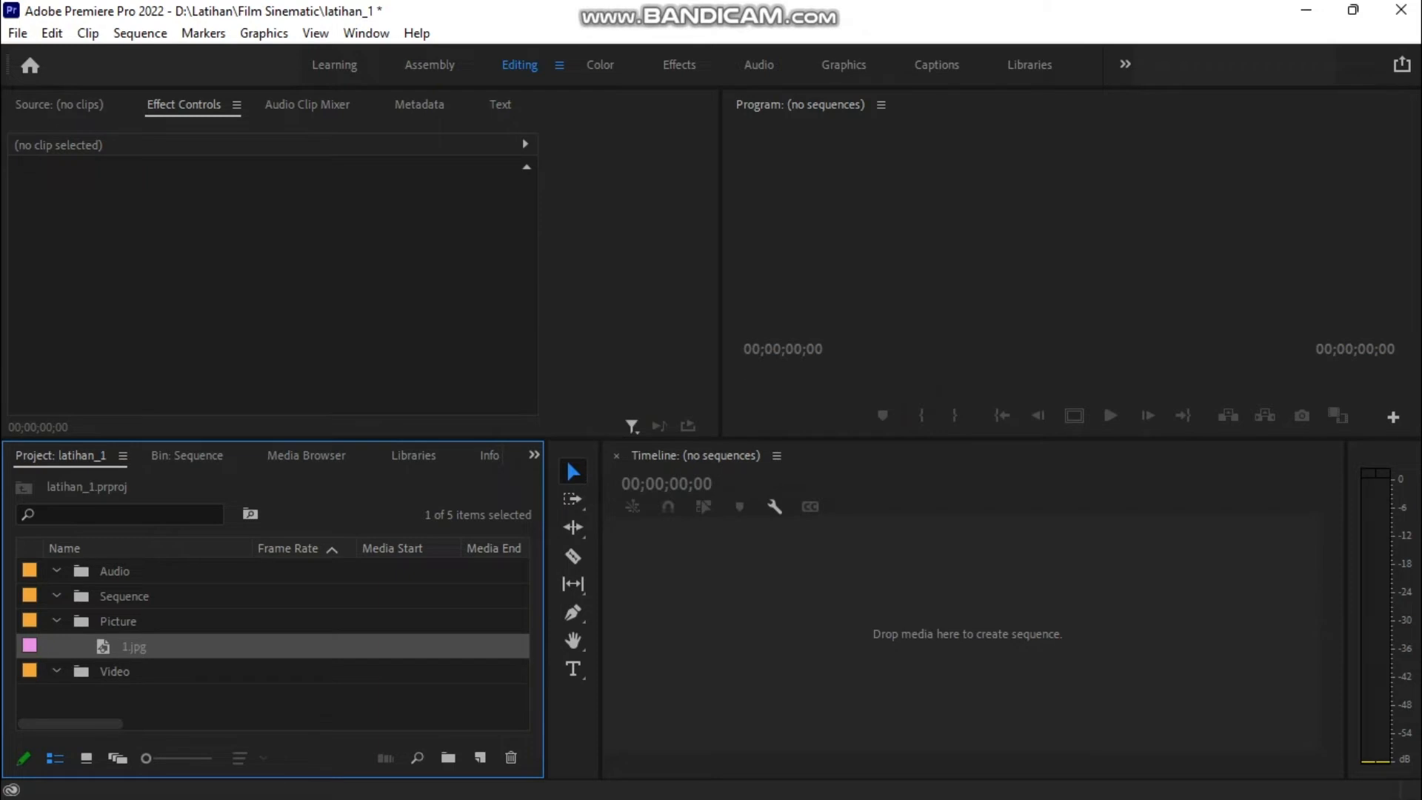
Step: Import the BumperCombain video from DISK I (D:) into the Video bin
left_click(57, 670)
left_click(111, 671)
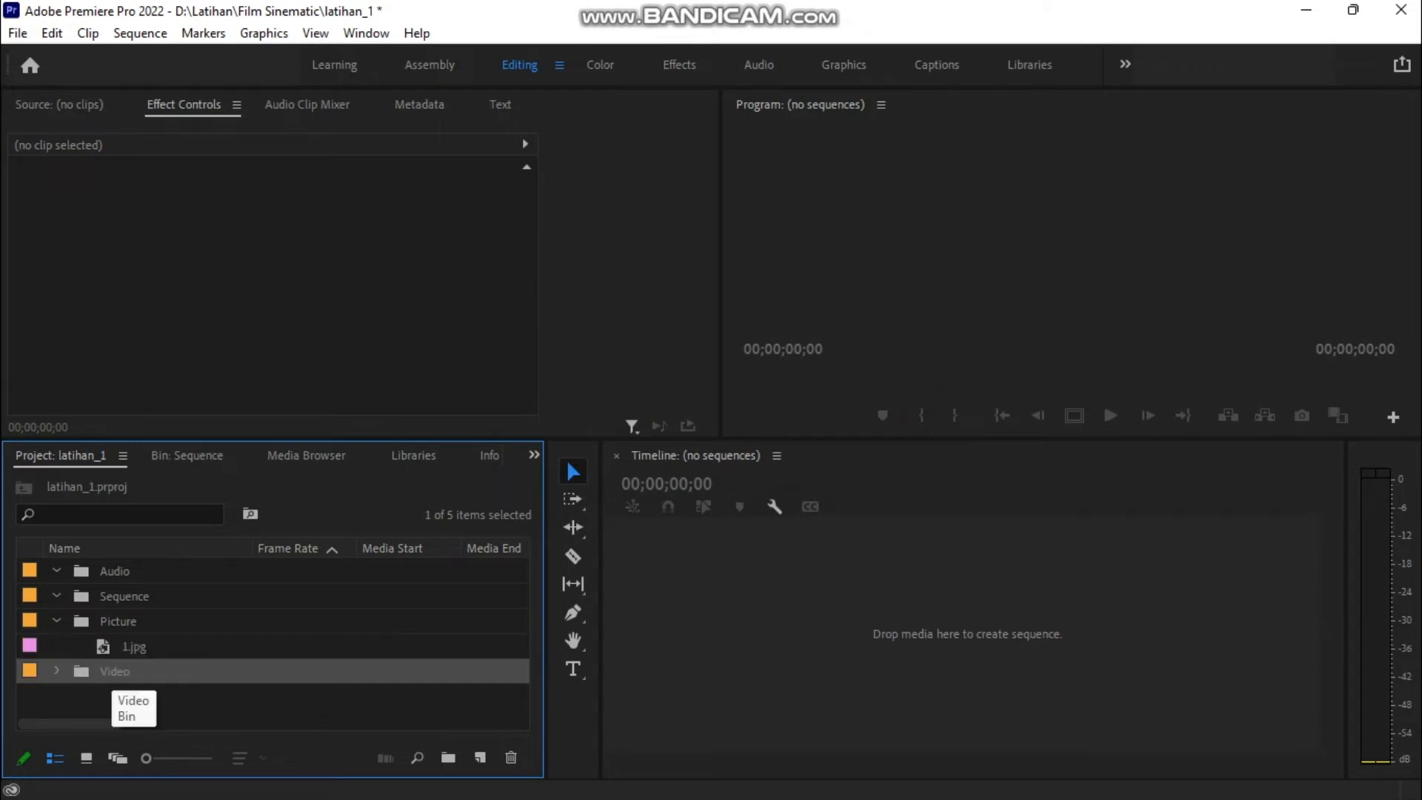
key("ctrl+i")
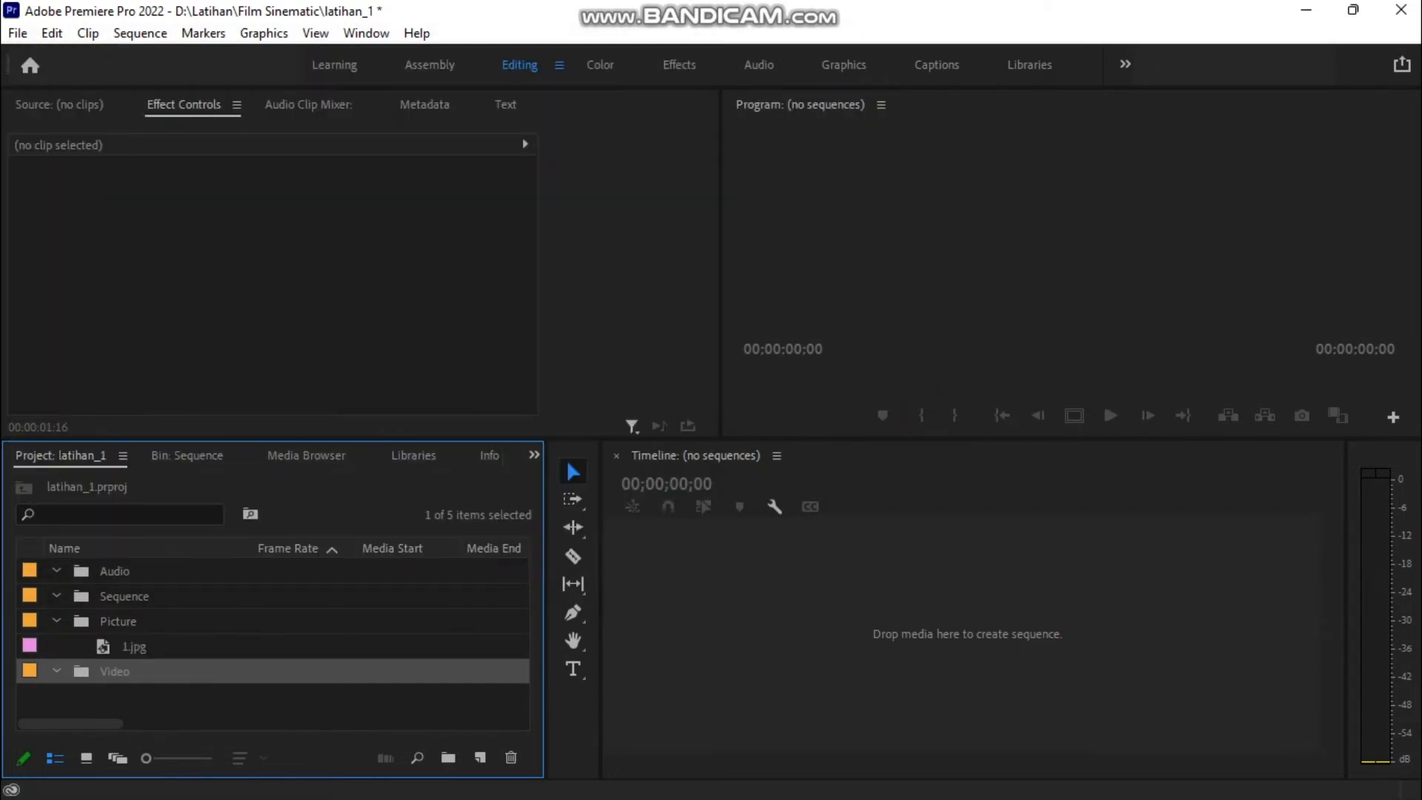
key("ctrl+i")
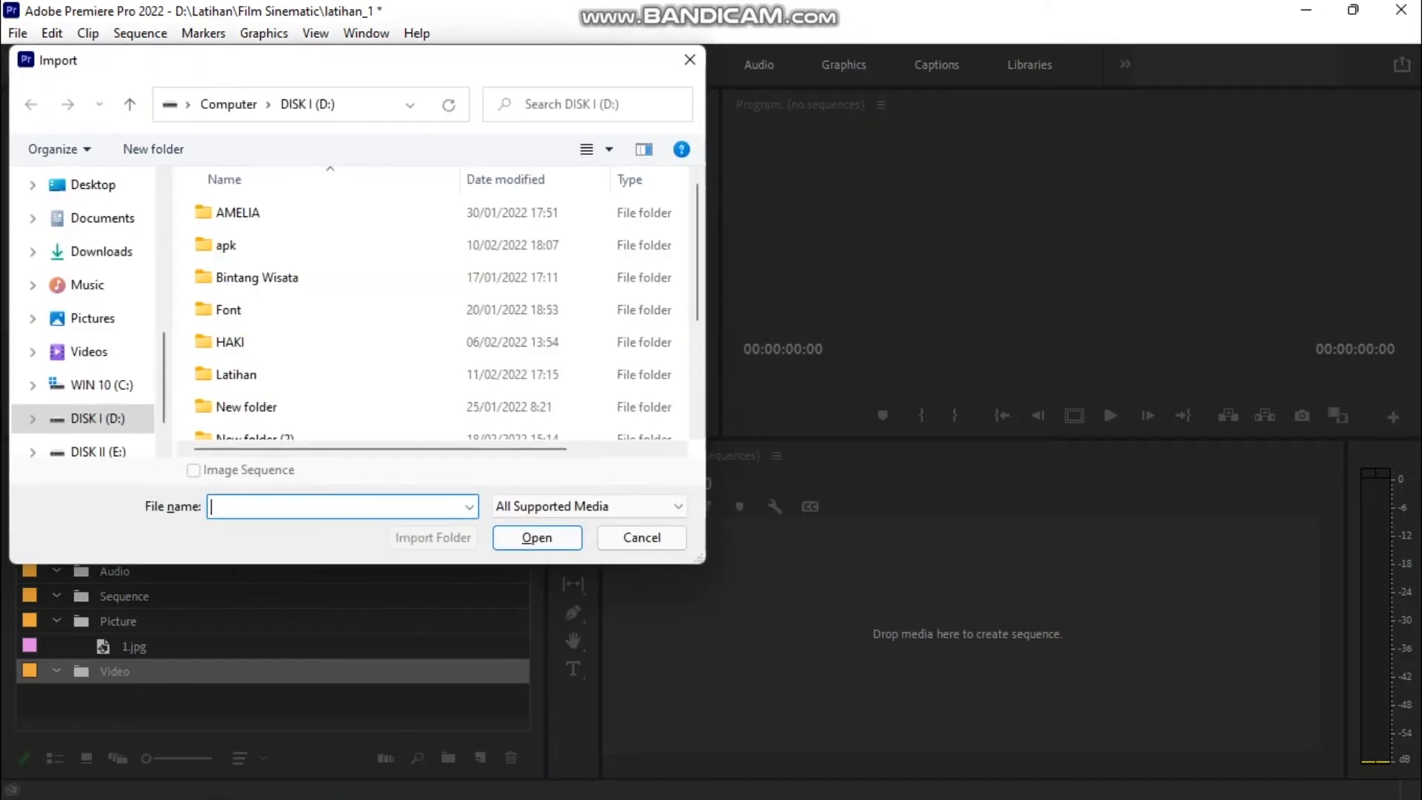
scroll(296, 370, "down", 3)
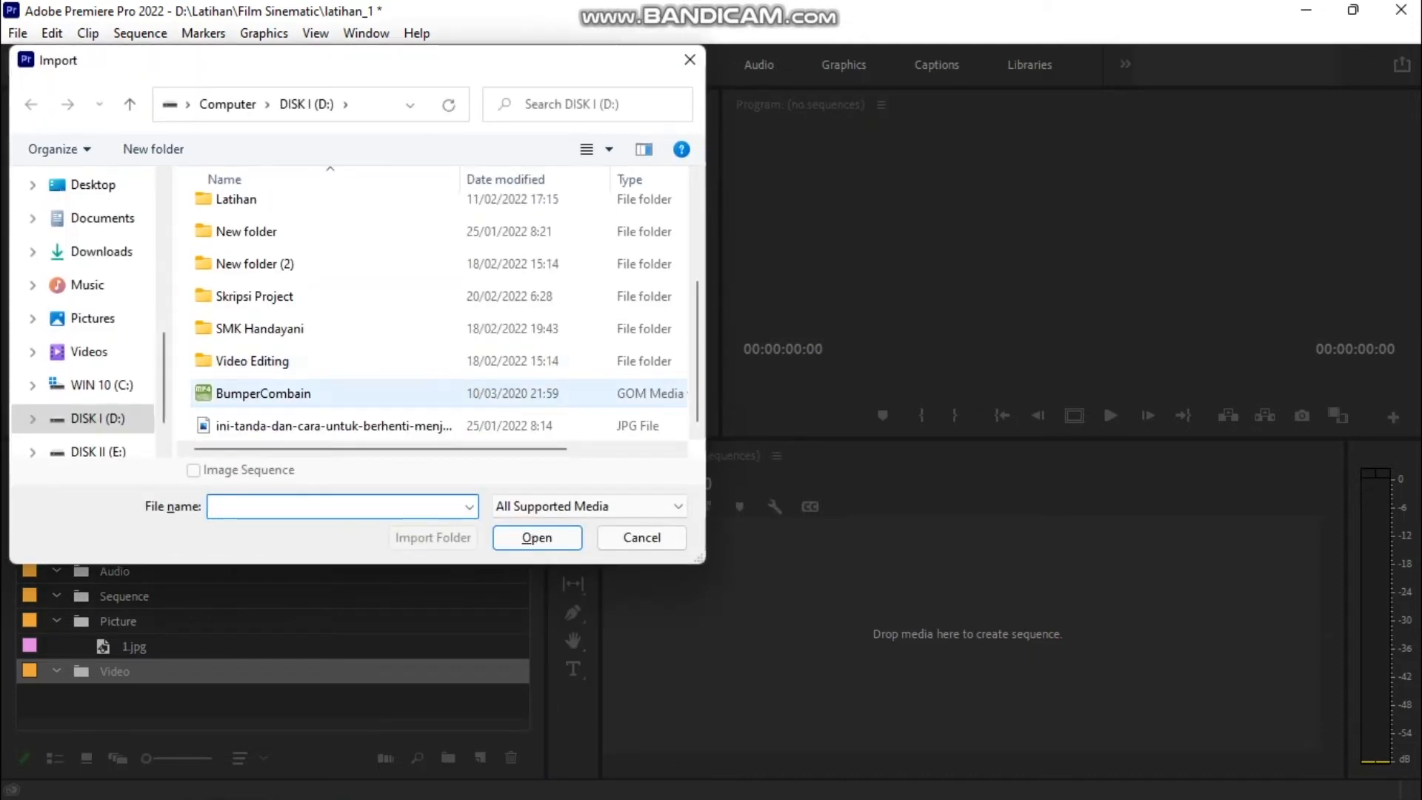
left_click(264, 393)
left_click(536, 537)
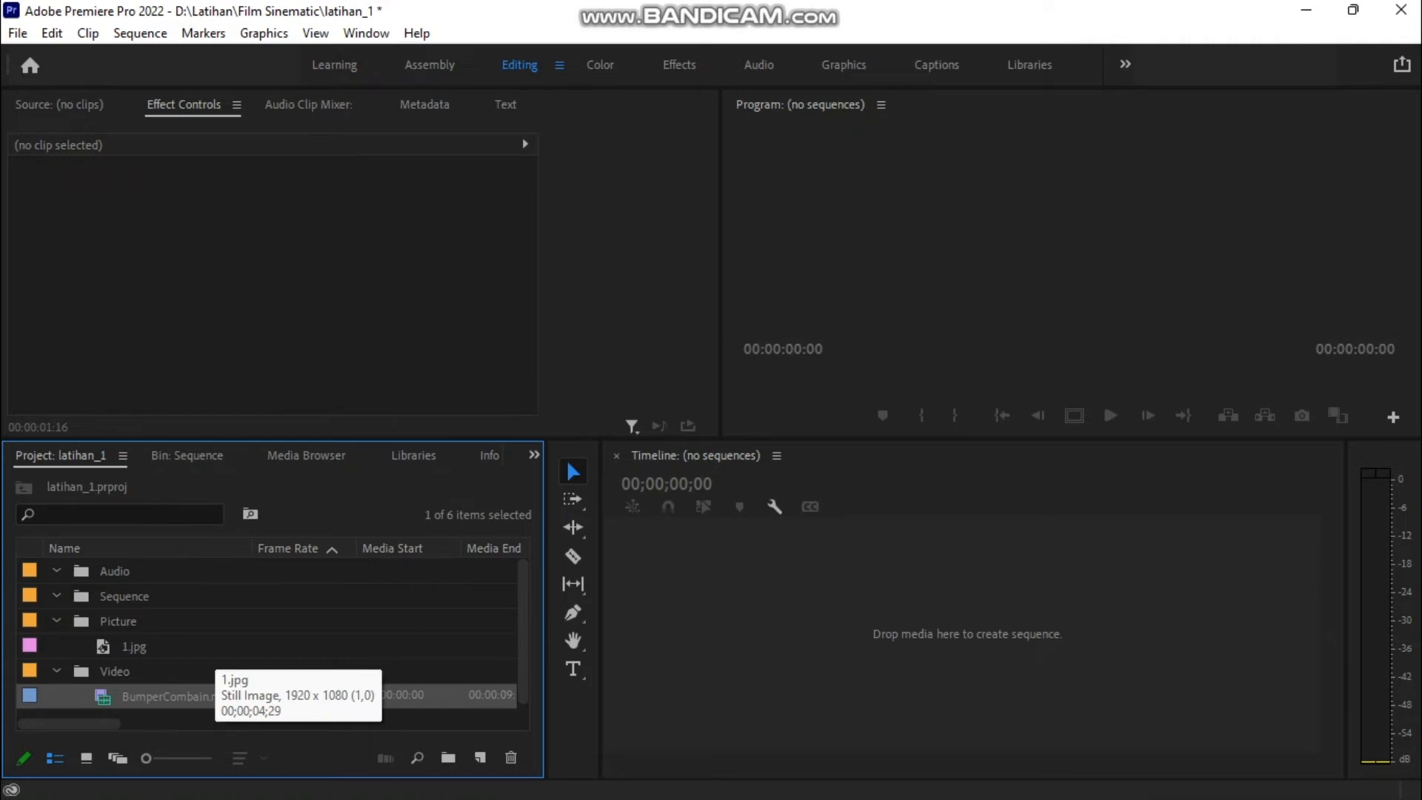
Step: Select the Sequence bin as the location for a new sequence
left_click(124, 596)
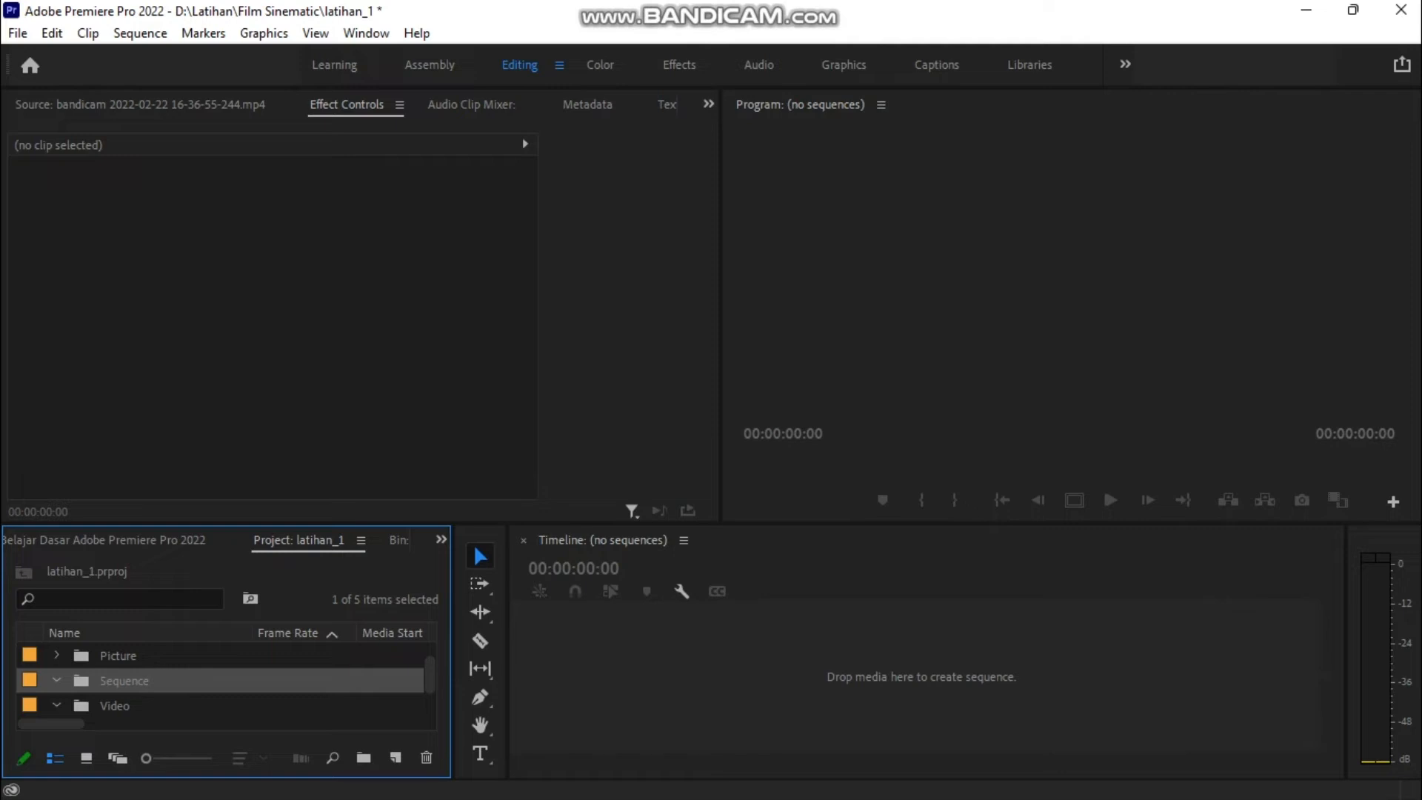
left_click_drag(430, 674, 430, 685)
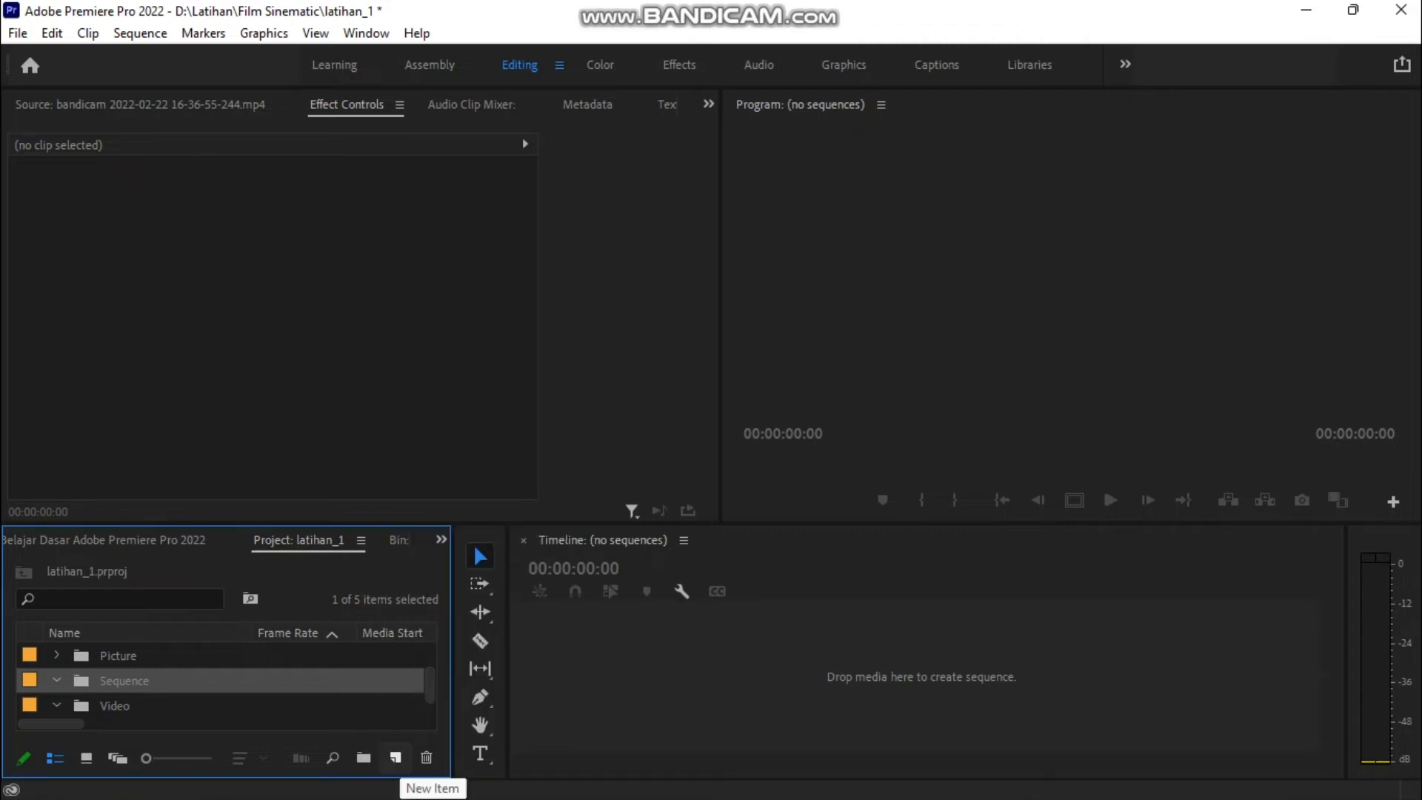
left_click(395, 756)
left_click(414, 546)
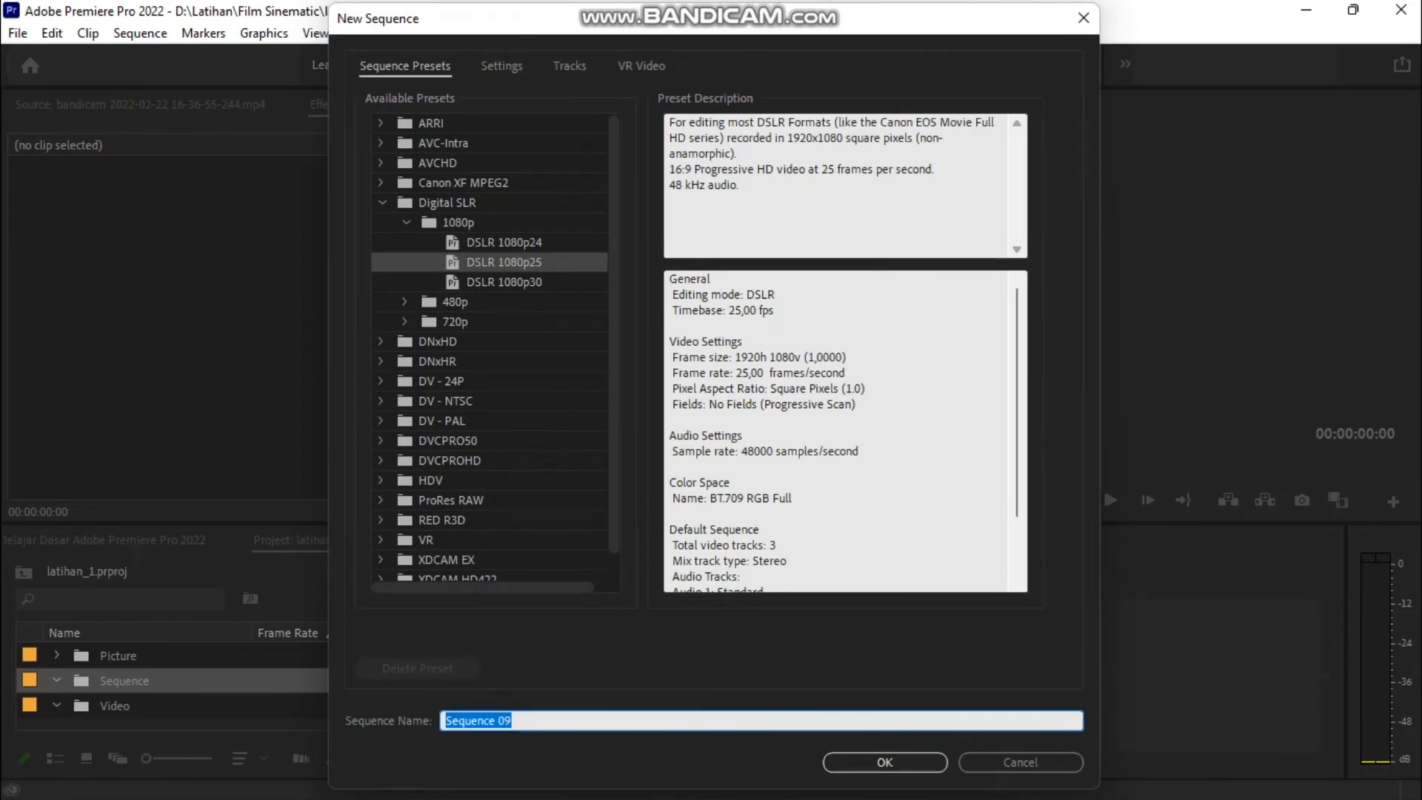
left_click(1083, 18)
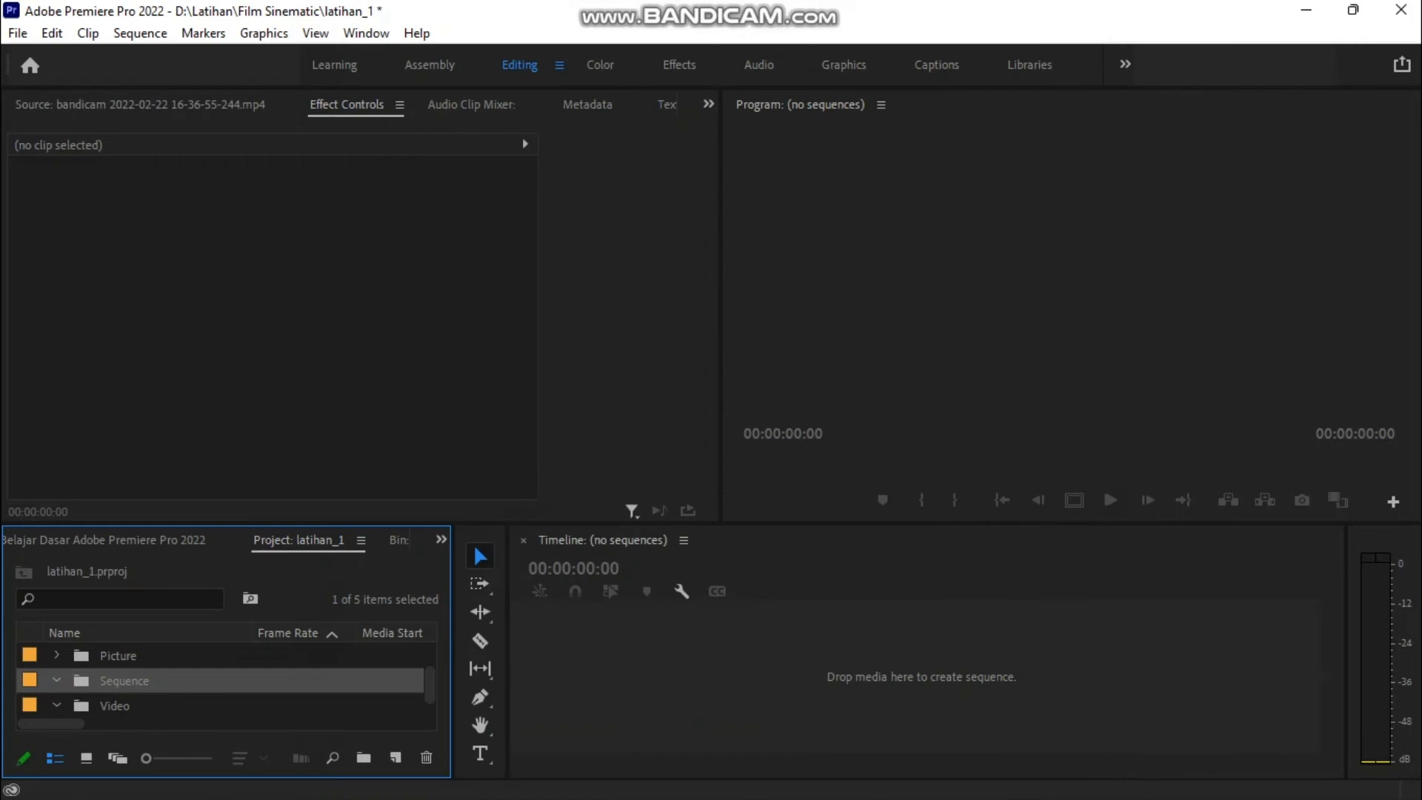
key("ctrl+n")
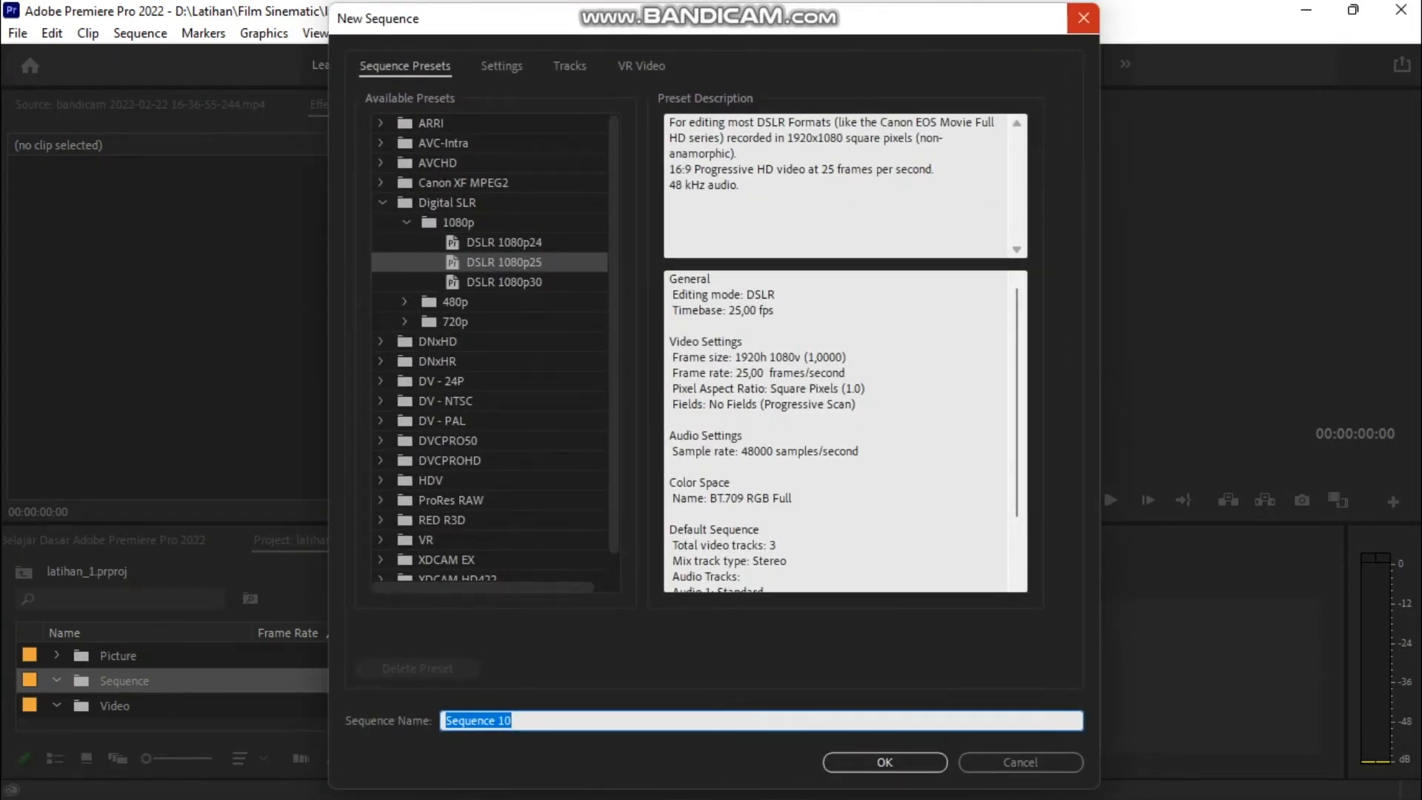
left_click(1083, 18)
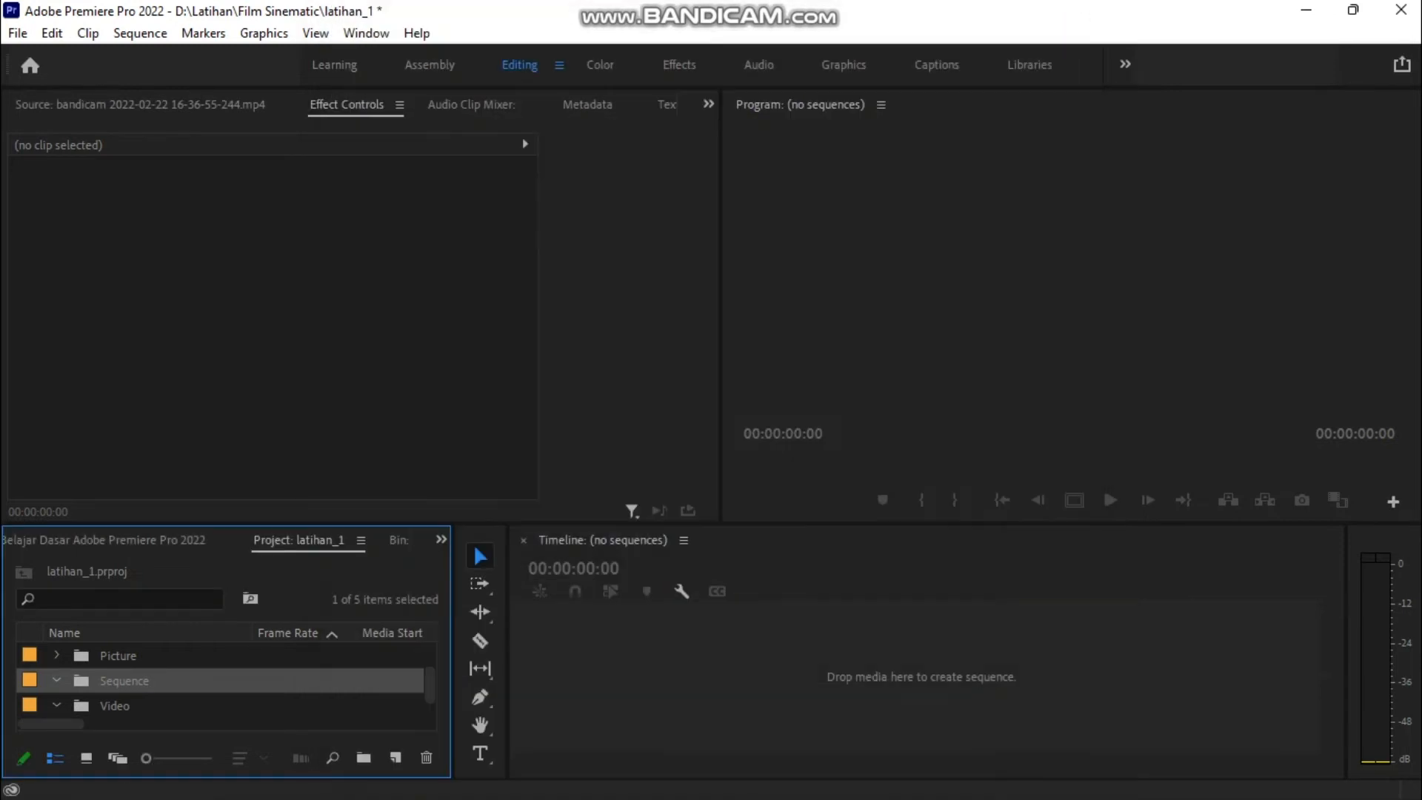
Step: Start a new sequence with the DSLR 1080p25 preset and review its preset description and settings
left_click(18, 34)
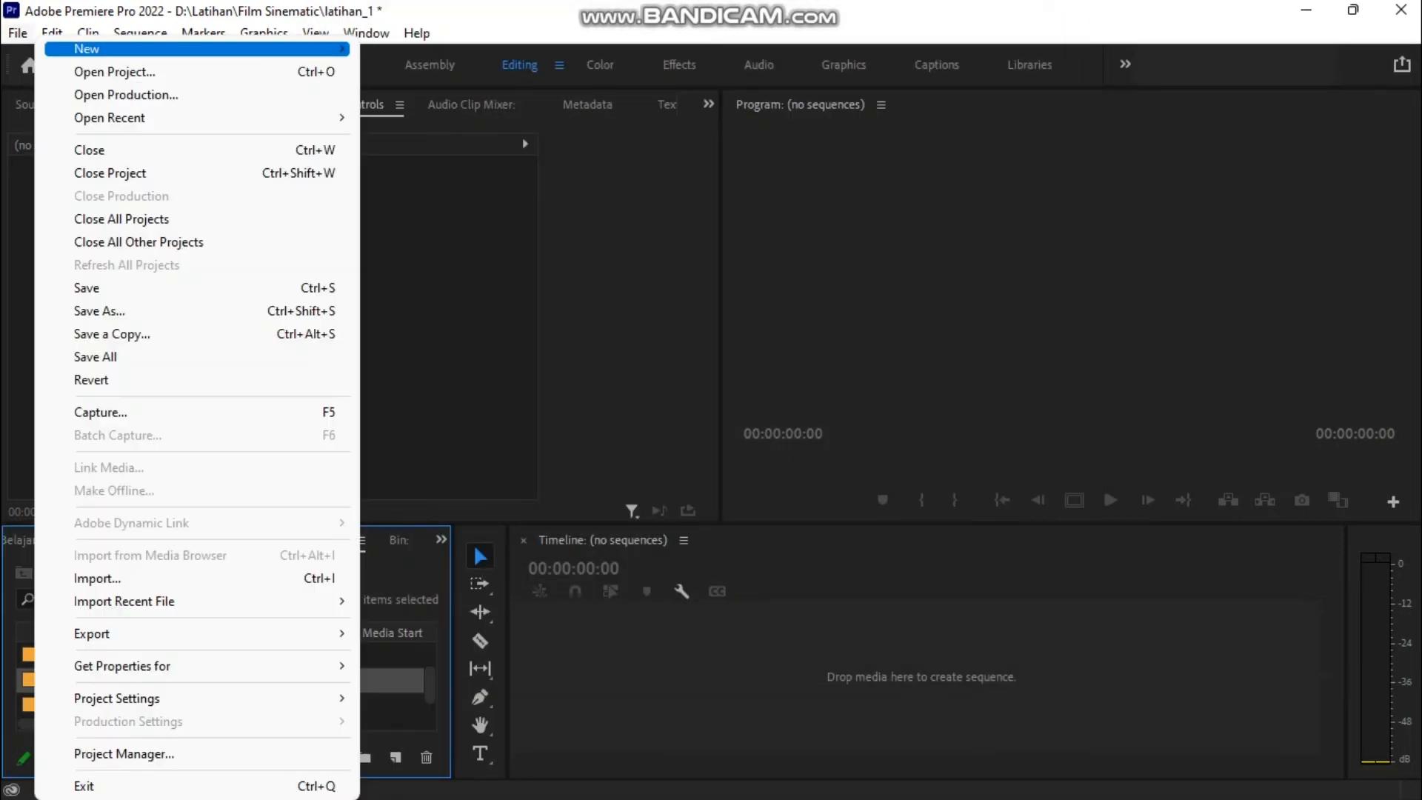
mouse_move(197, 49)
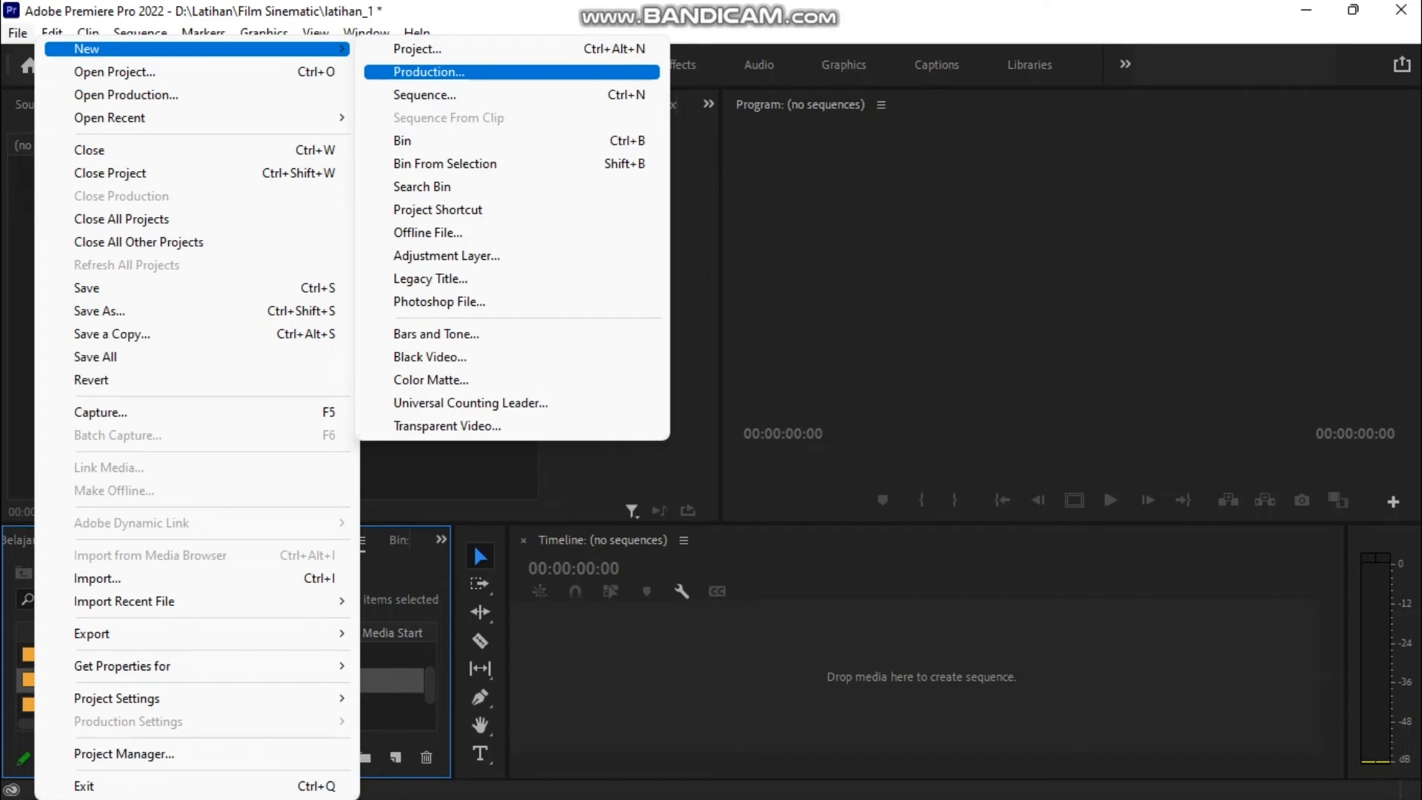
left_click(424, 94)
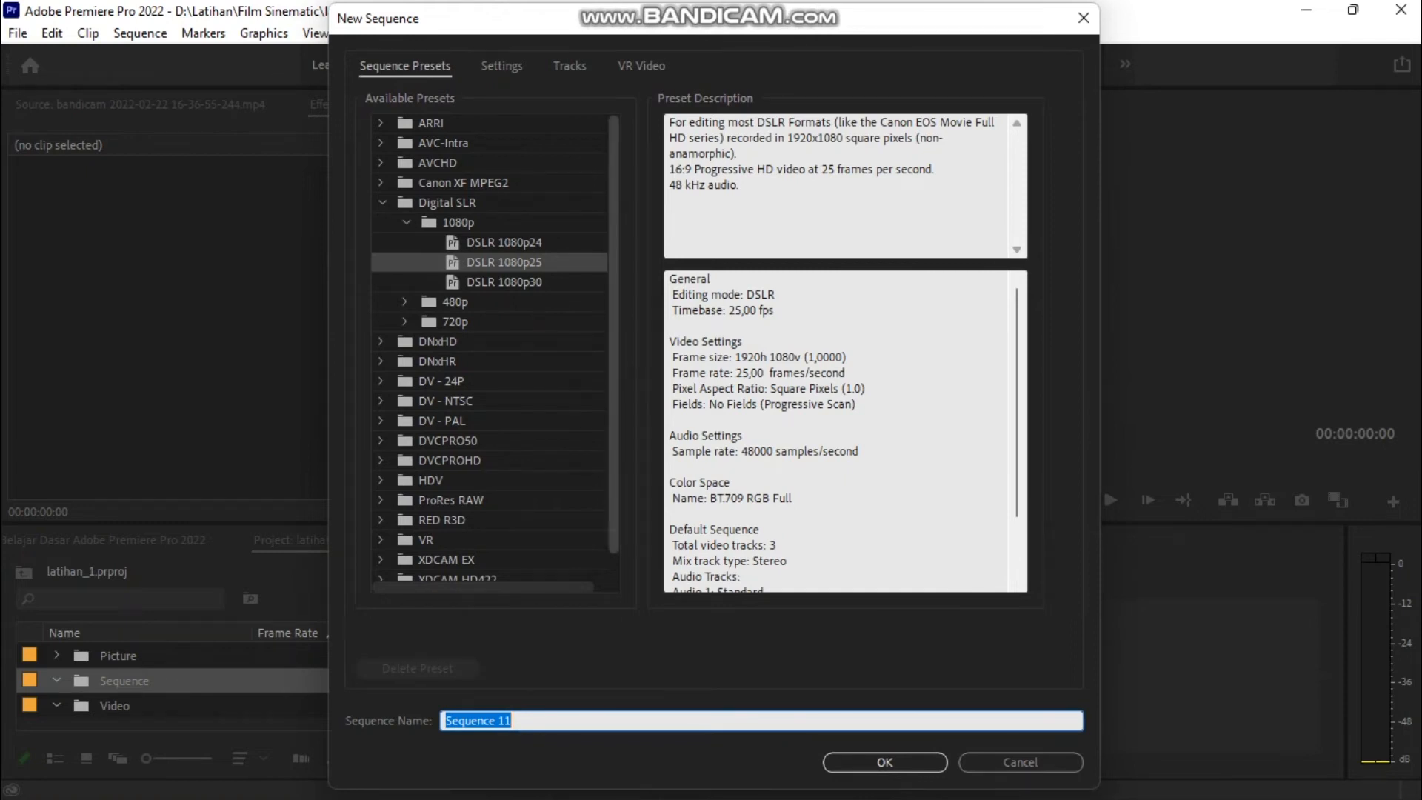
left_click(501, 66)
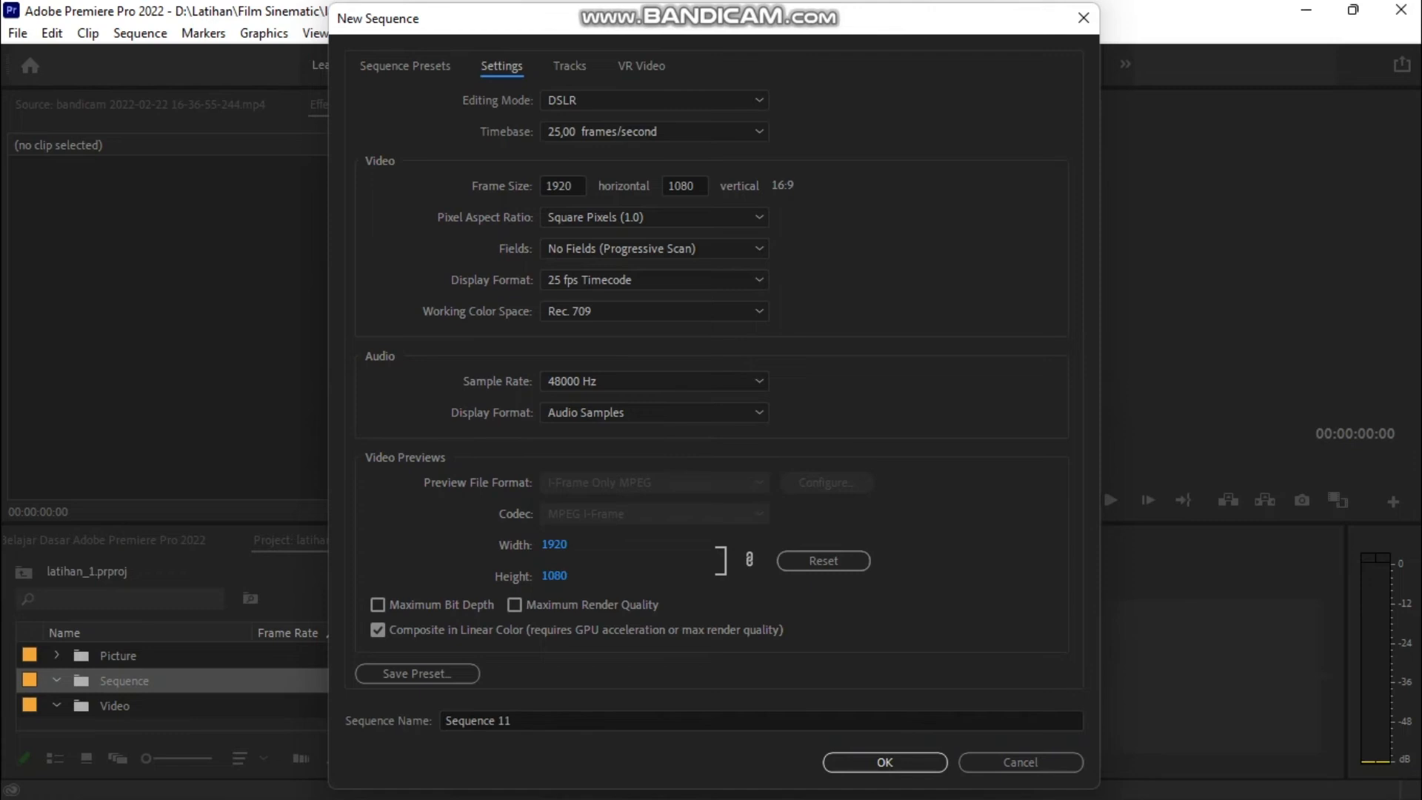
left_click(405, 66)
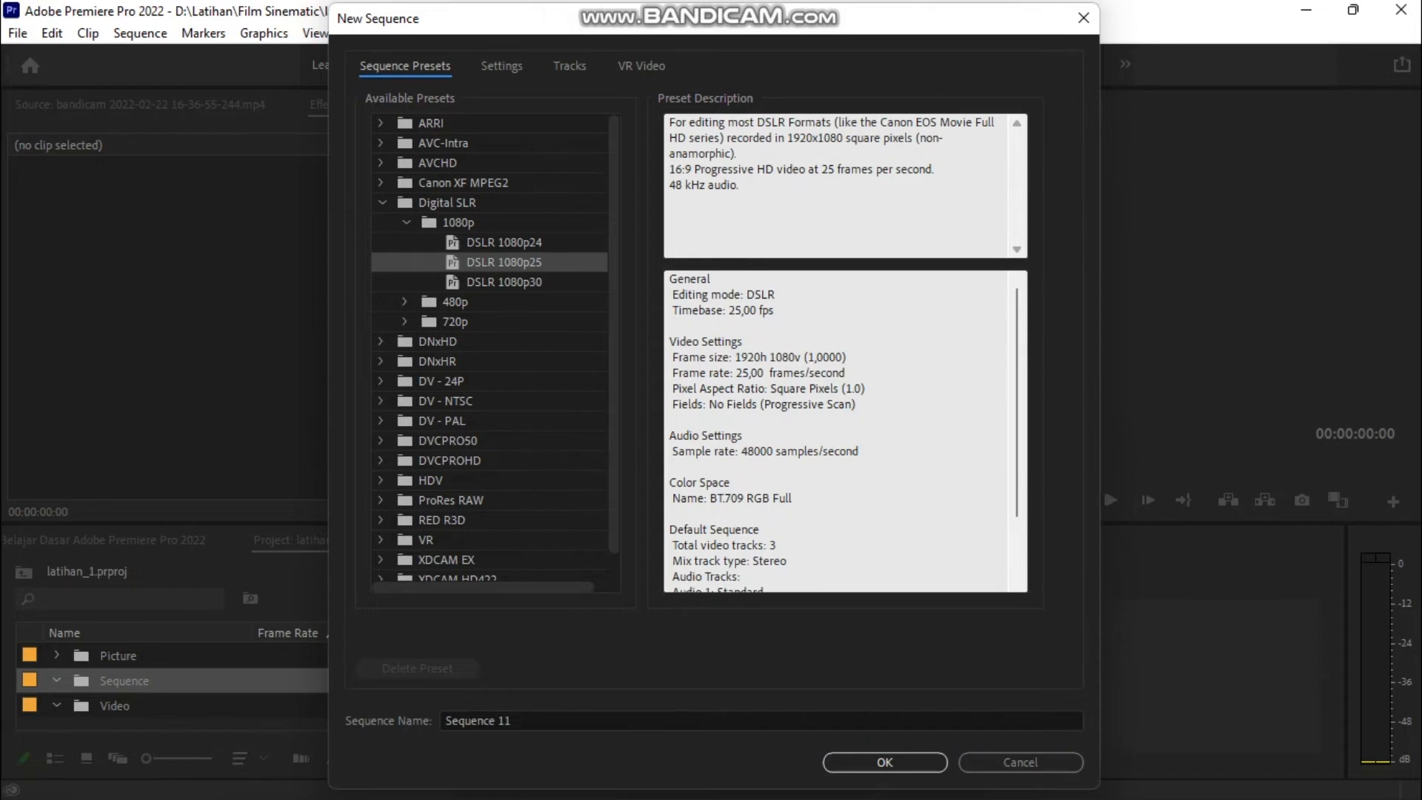
left_click(501, 66)
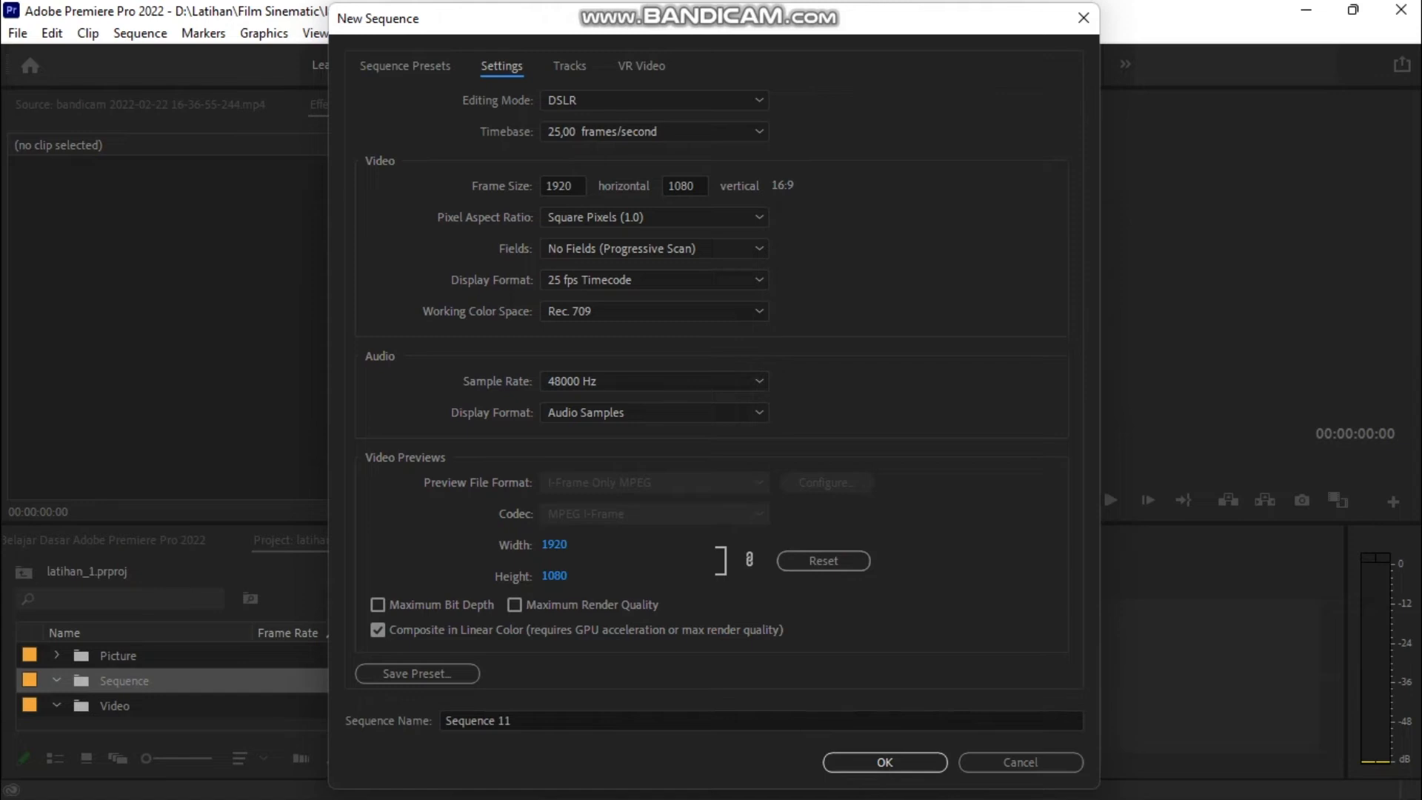
Step: Name the new sequence Latihan_1 and create it
left_click(516, 721)
key("BackSpace")
key("BackSpace")
key("BackSpace")
key("BackSpace")
key("BackSpace")
key("BackSpace")
key("BackSpace")
key("BackSpace")
key("BackSpace")
key("BackSpace")
key("BackSpace")
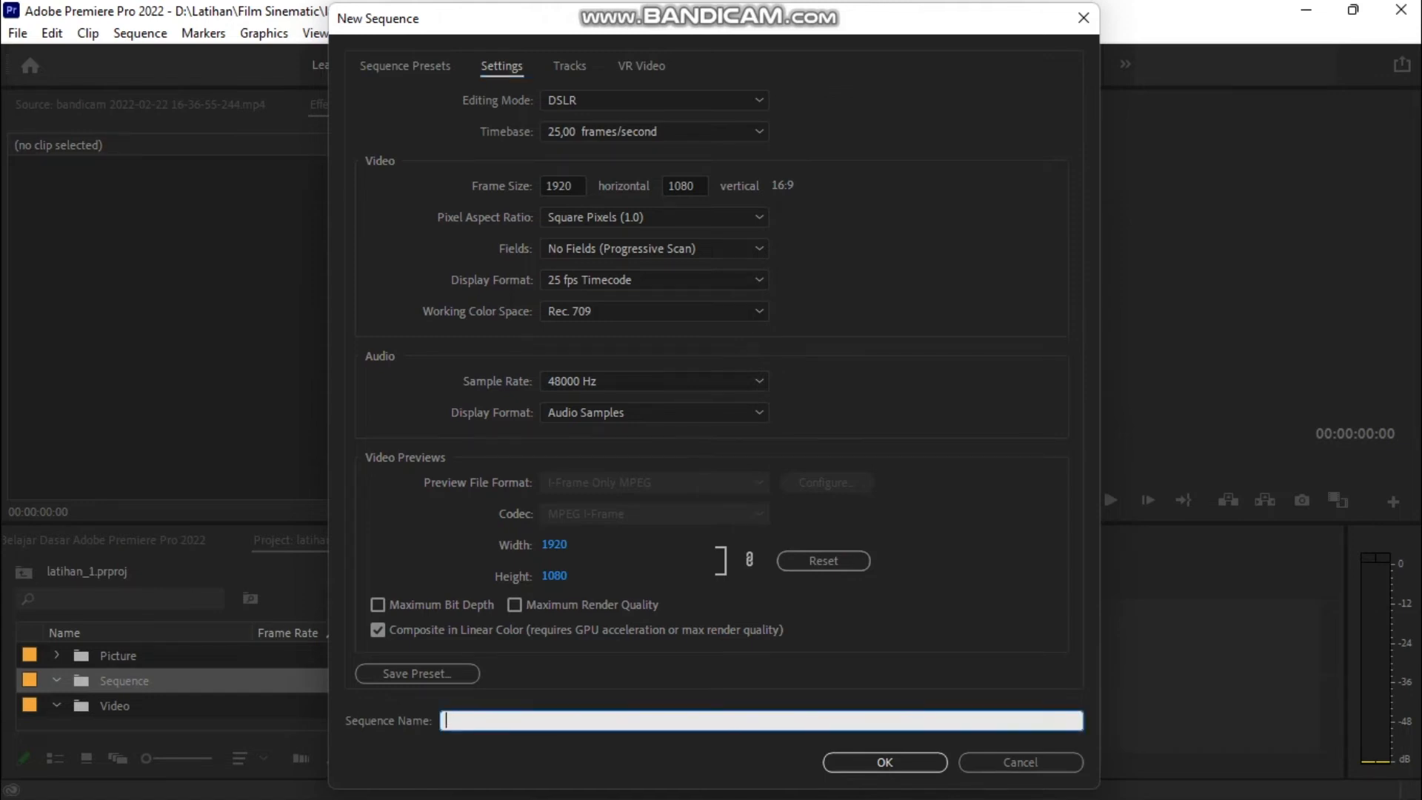
type("lATIHAN_")
key("ctrl+a")
type("Latihan_1")
left_click(885, 762)
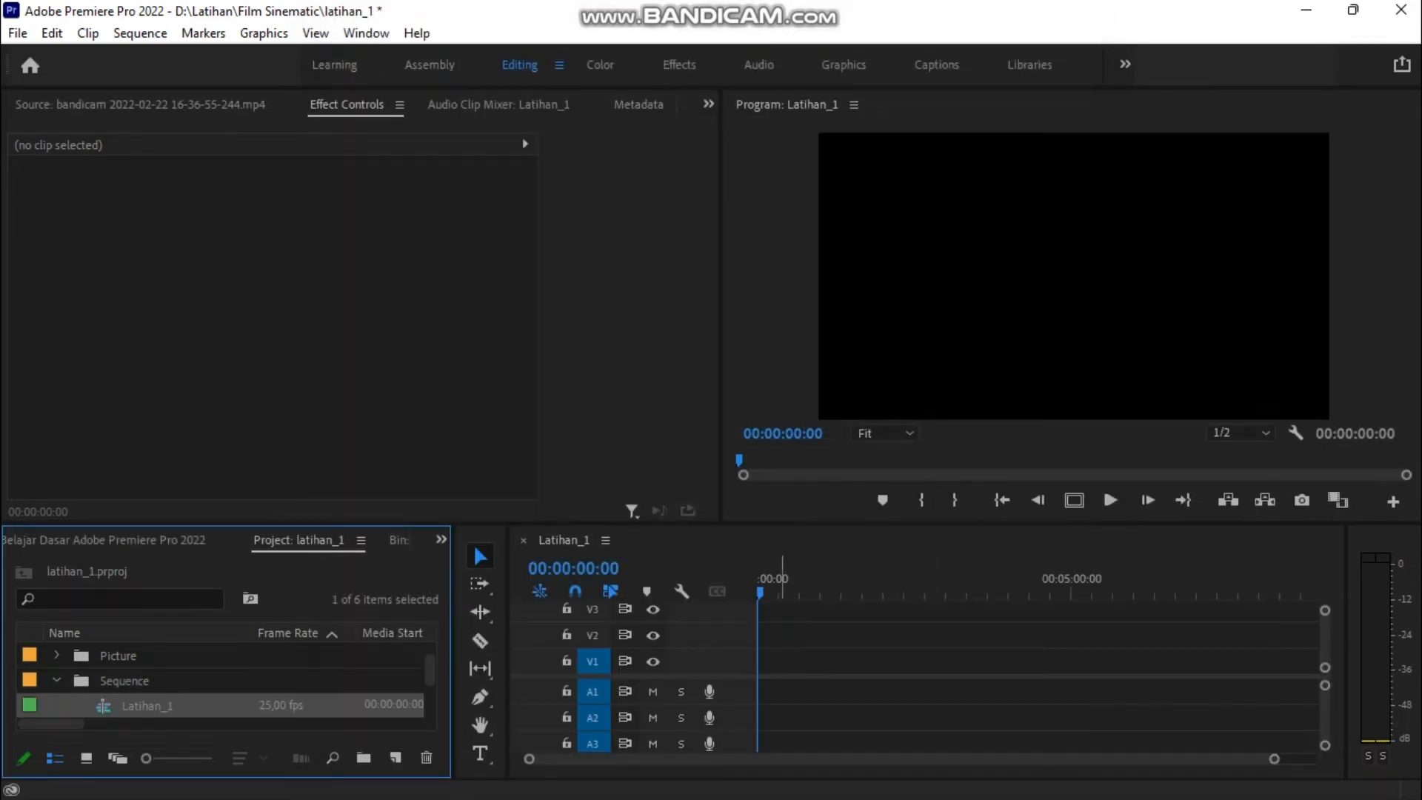
Step: Place the BumperCombain.mp4 video on track V2 at the start of the timeline, keeping the existing sequence settings
left_click_drag(430, 669, 430, 681)
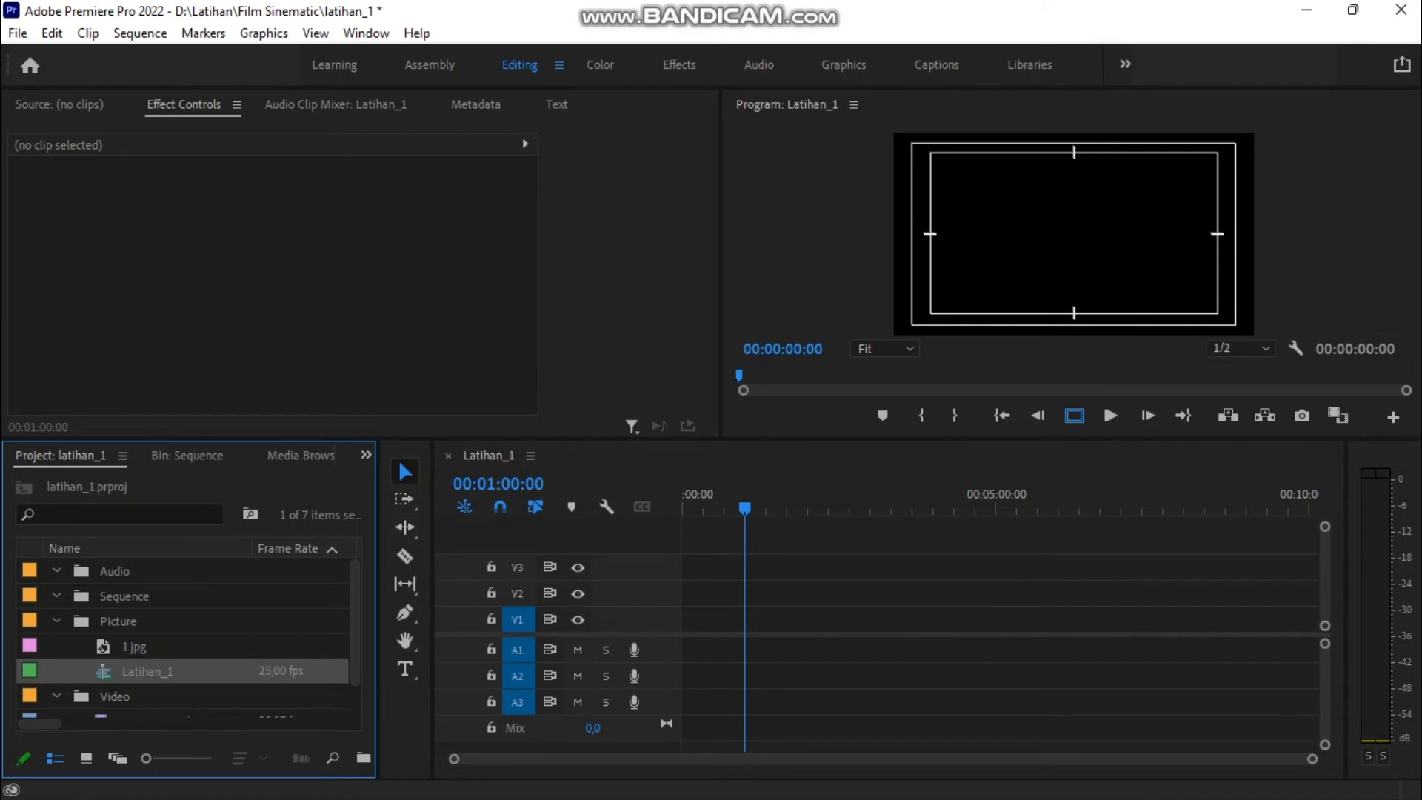
scroll(187, 637, "down", 1)
left_click(166, 695)
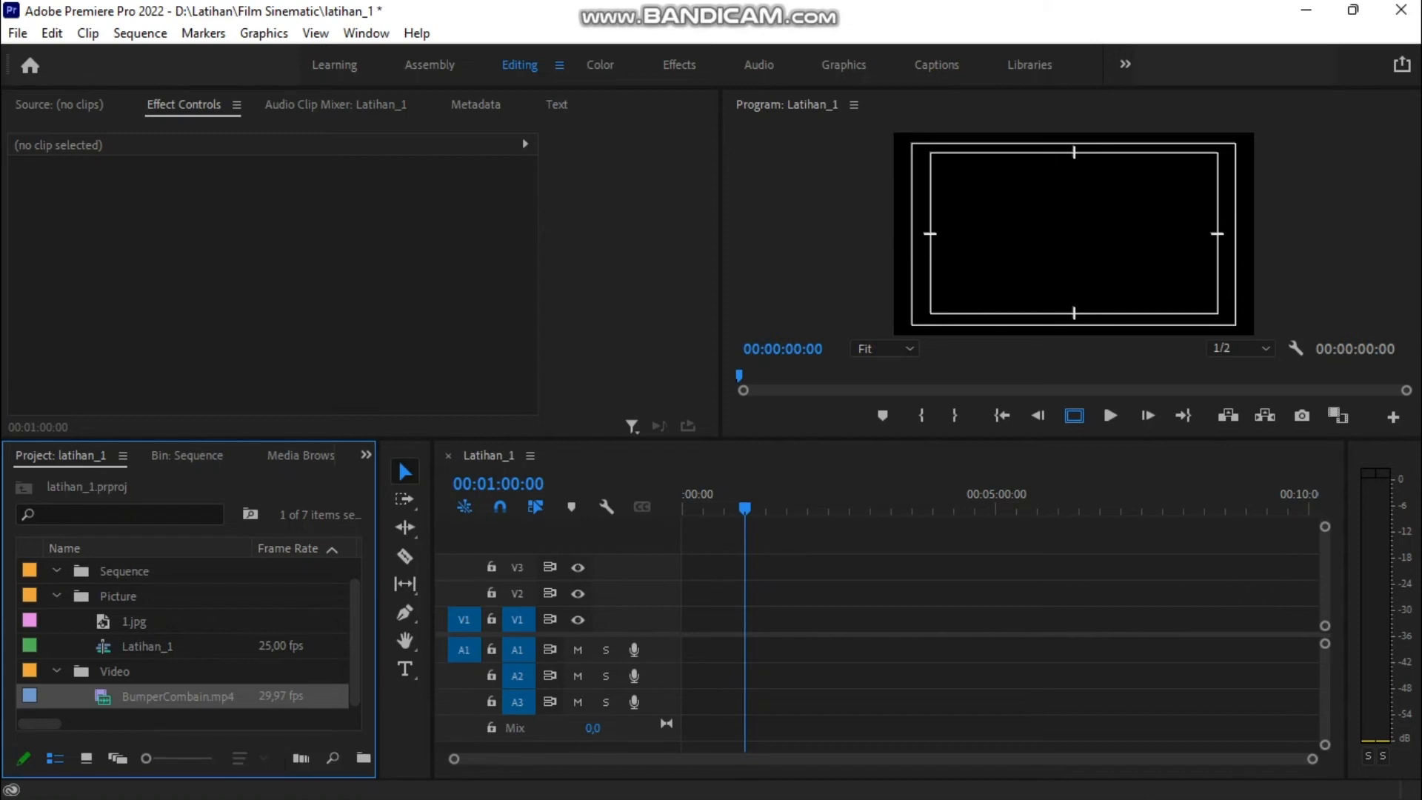
left_click_drag(178, 696, 685, 596)
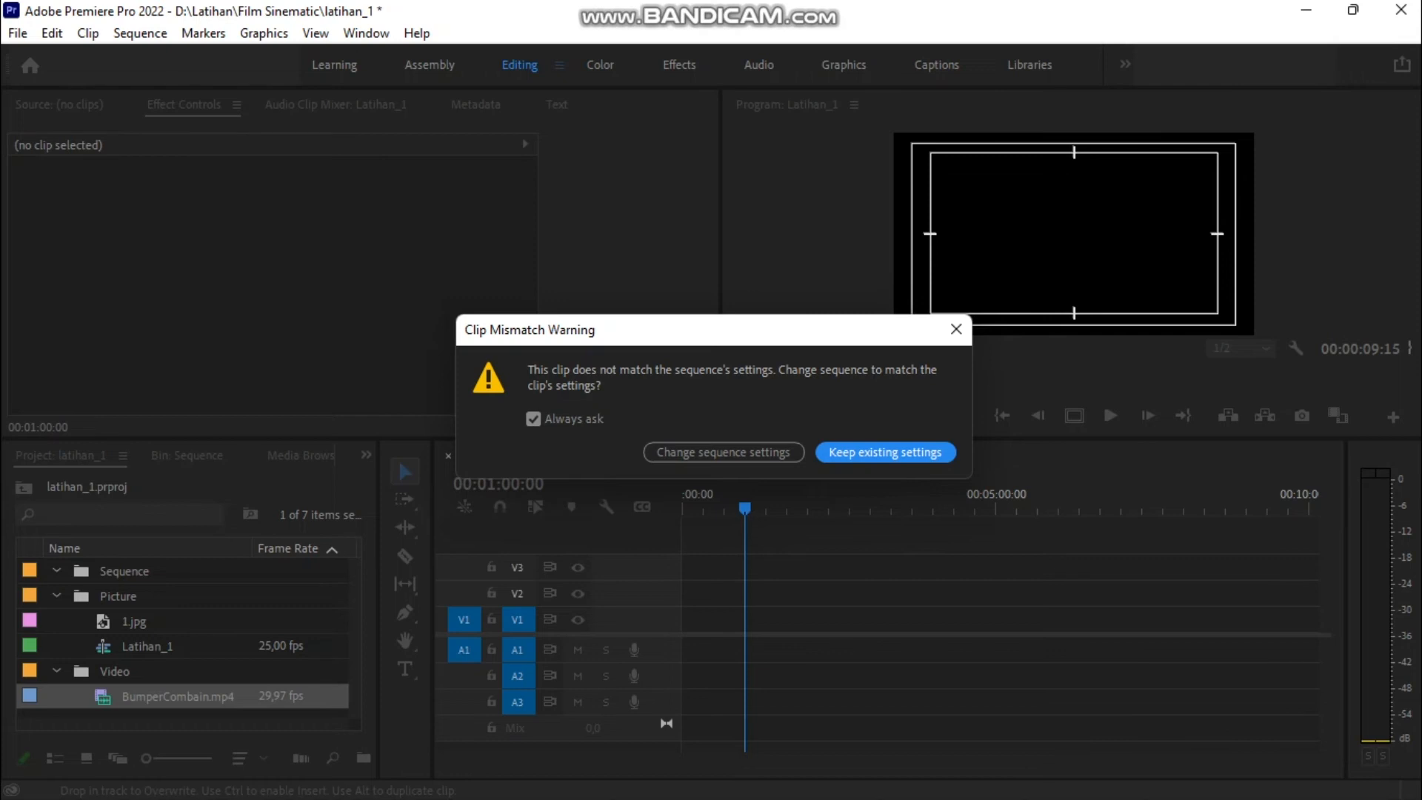
left_click(884, 452)
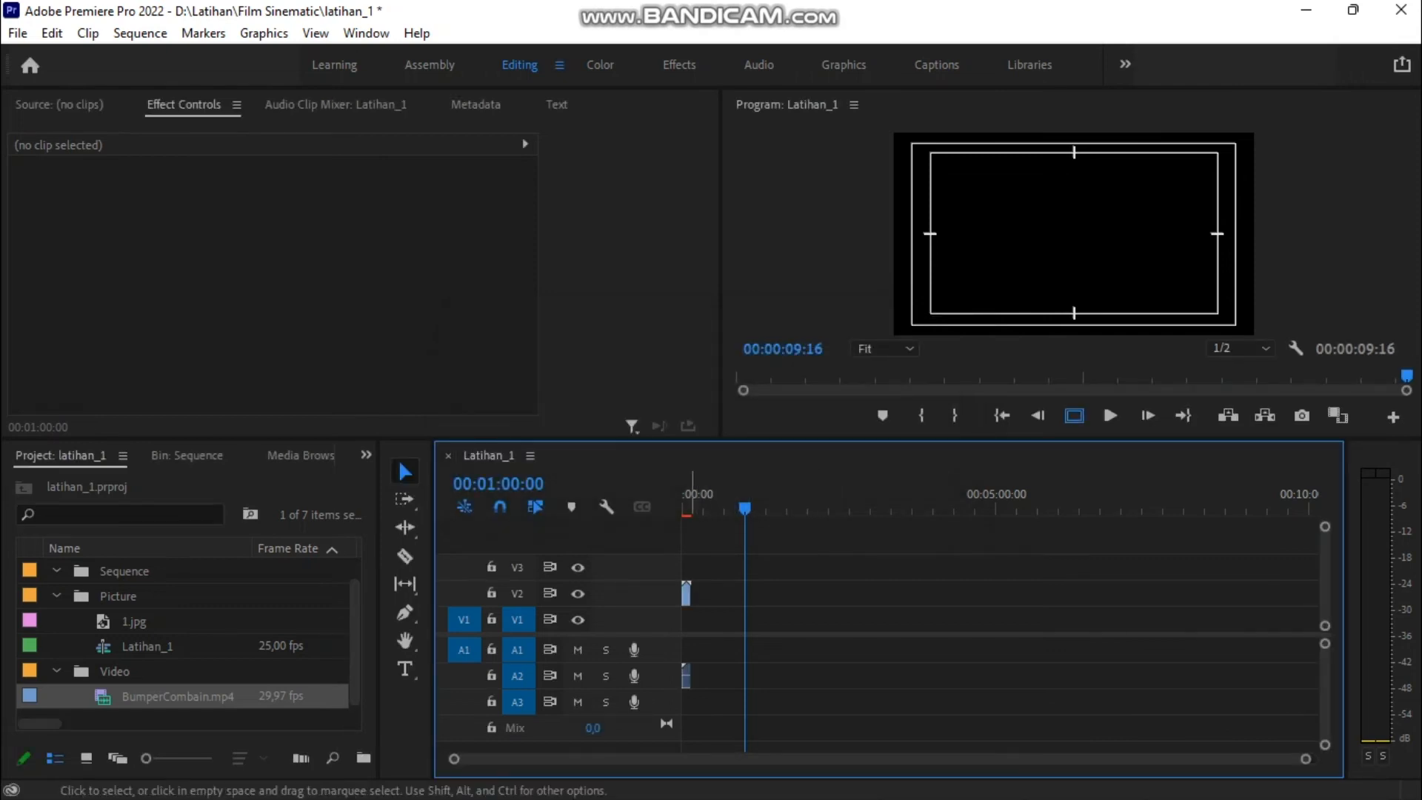
Step: Enlarge the BumperCombain.mp4 clip in the timeline and preview its opening from the start of the sequence
left_click(687, 591)
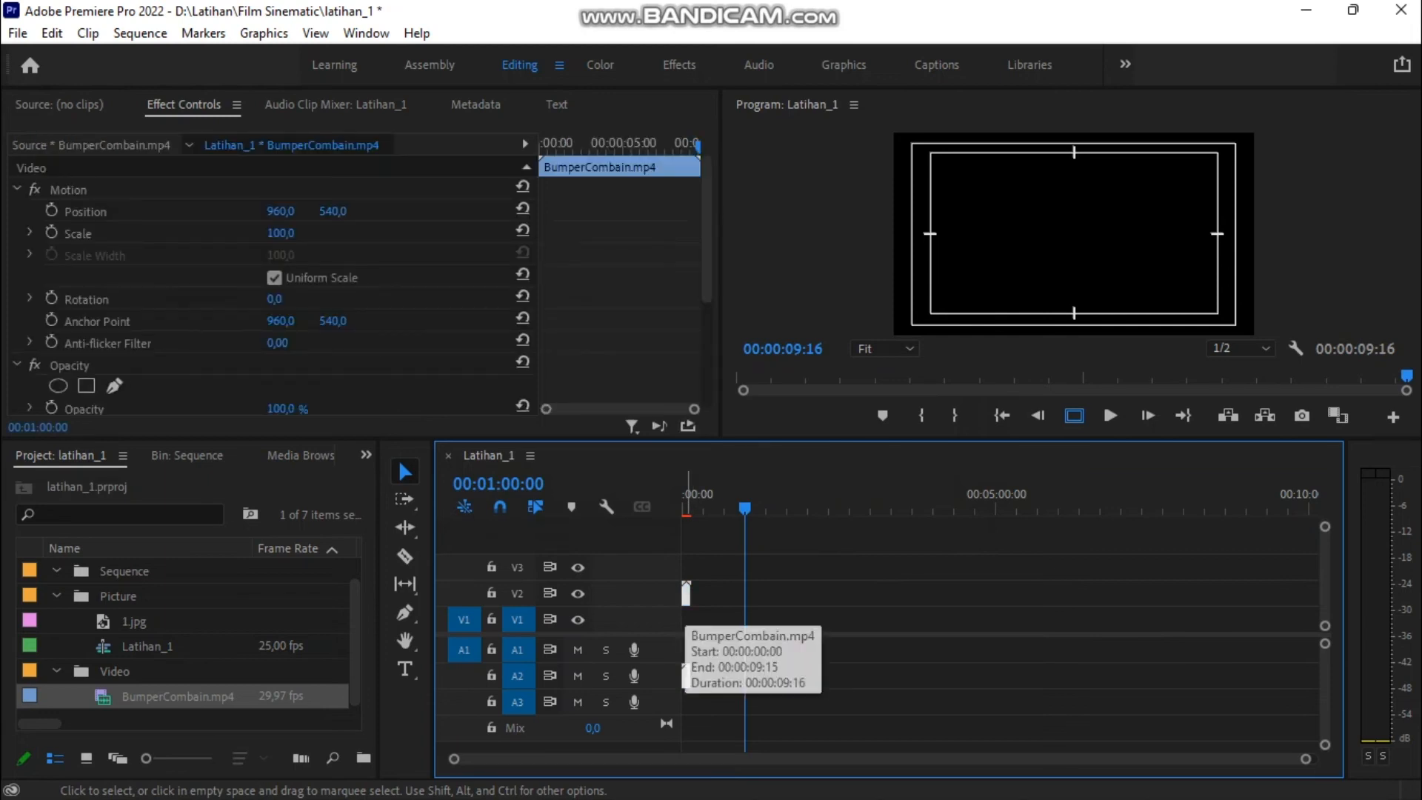
key("Home")
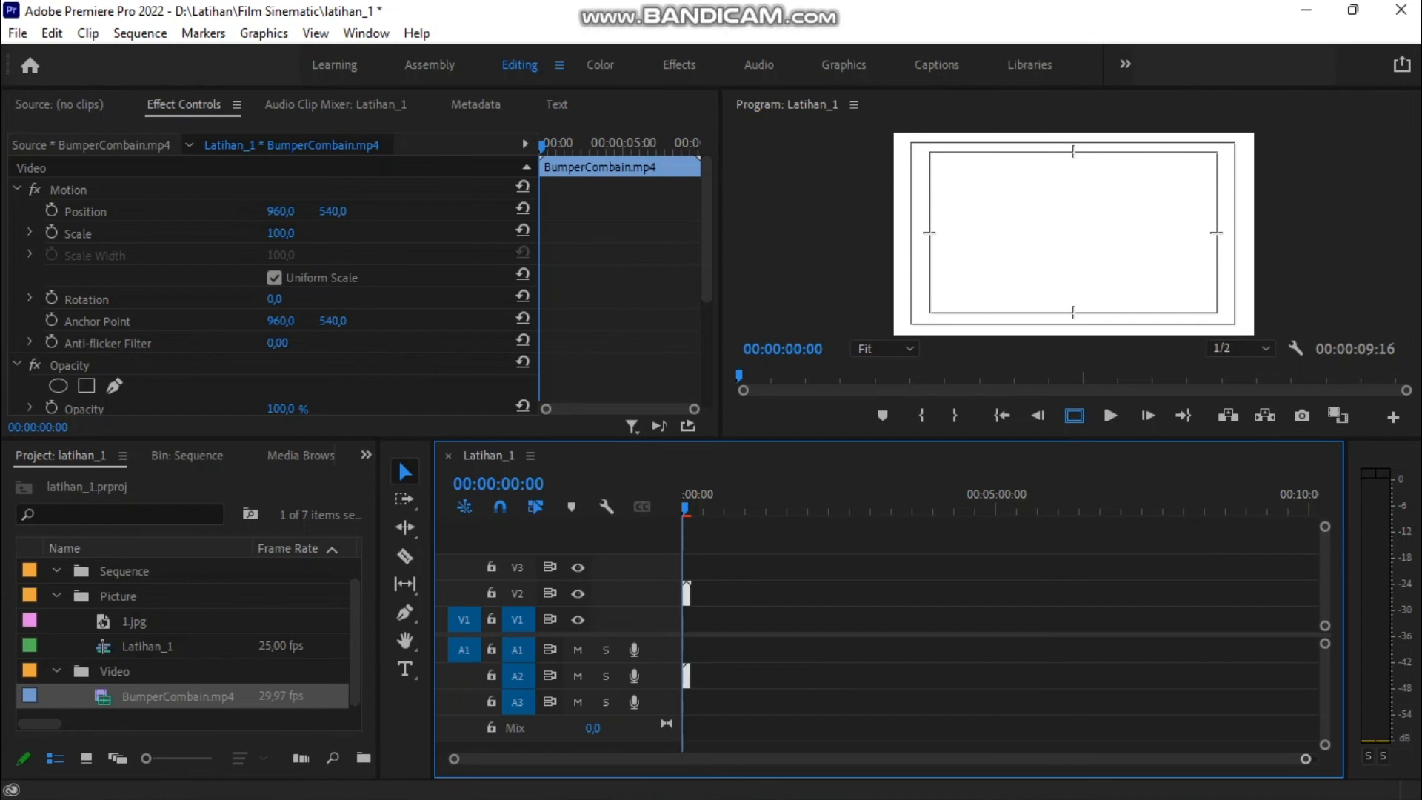
left_click_drag(1306, 759, 1304, 759)
left_click_drag(1264, 759, 610, 759)
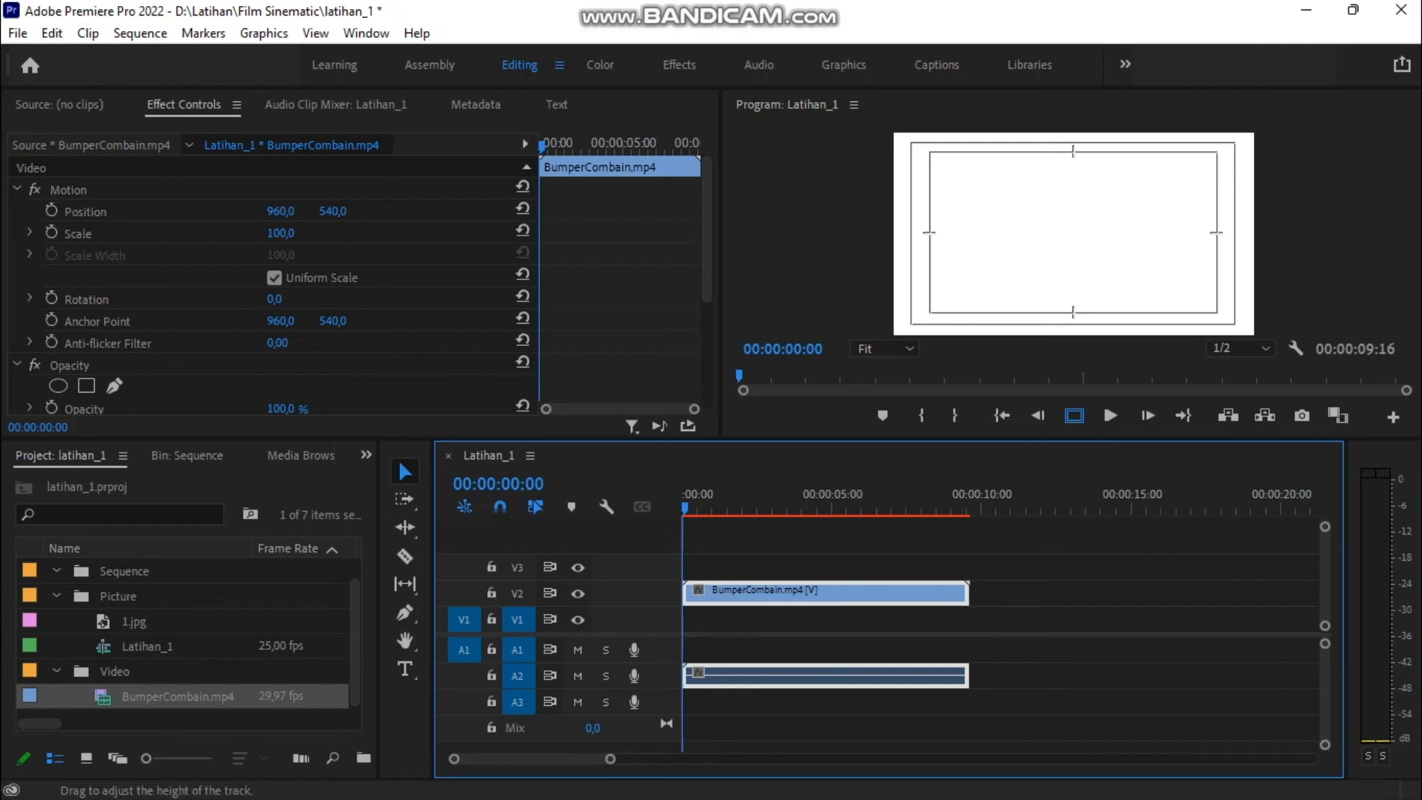
mouse_move(610, 759)
left_mouse_down()
mouse_move(824, 759)
mouse_move(505, 759)
mouse_move(595, 759)
left_mouse_up()
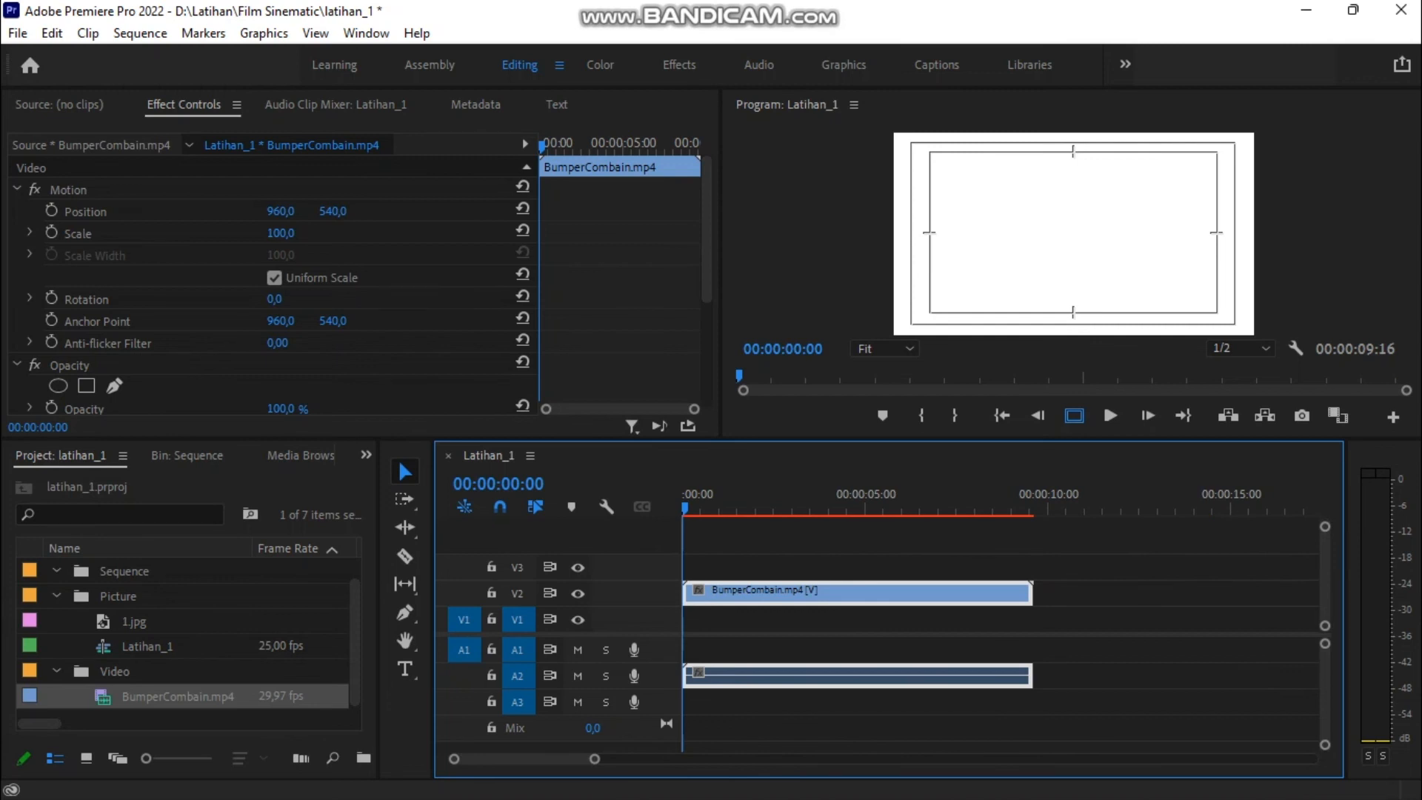
mouse_move(594, 759)
left_mouse_down()
mouse_move(556, 759)
mouse_move(590, 759)
left_mouse_up()
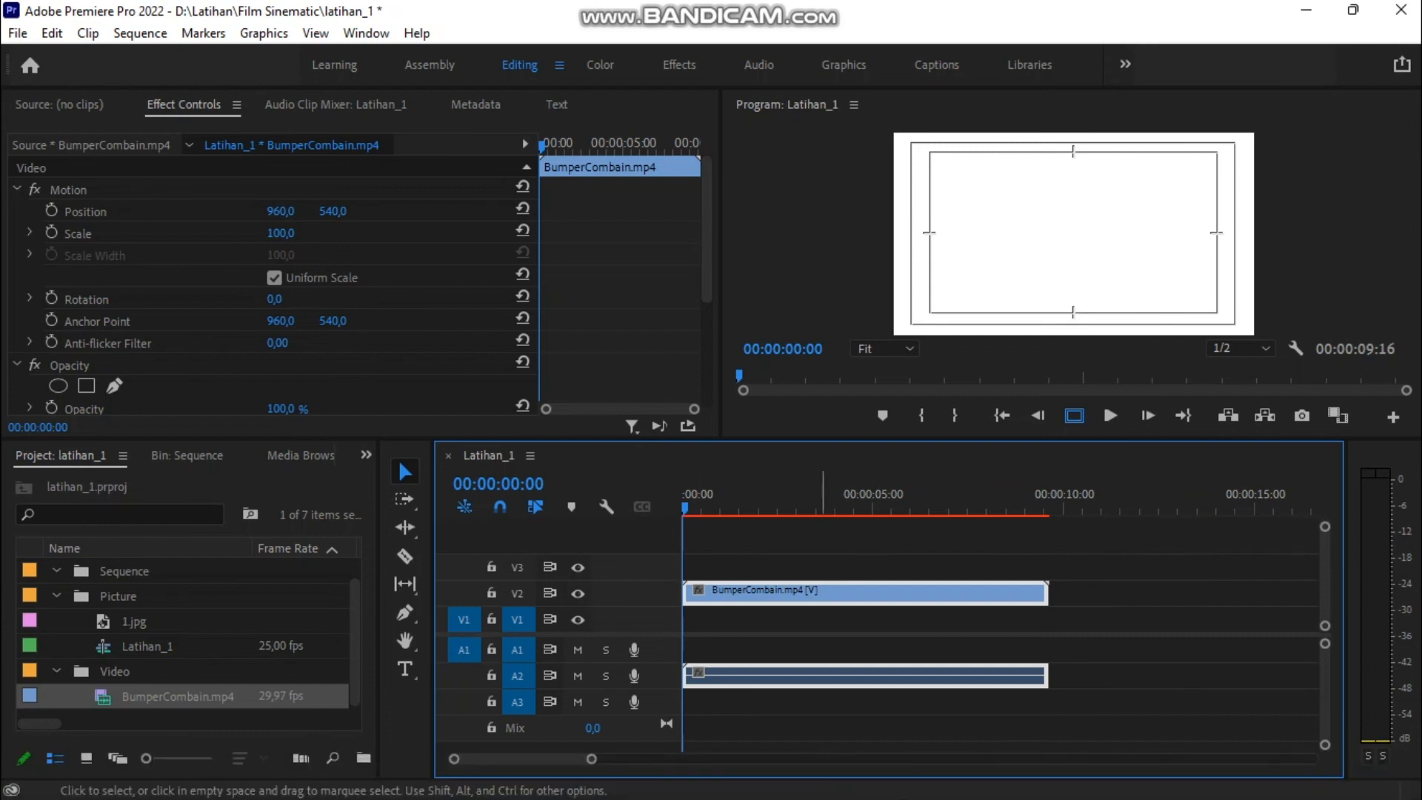
key("space")
left_click_drag(781, 508, 730, 508)
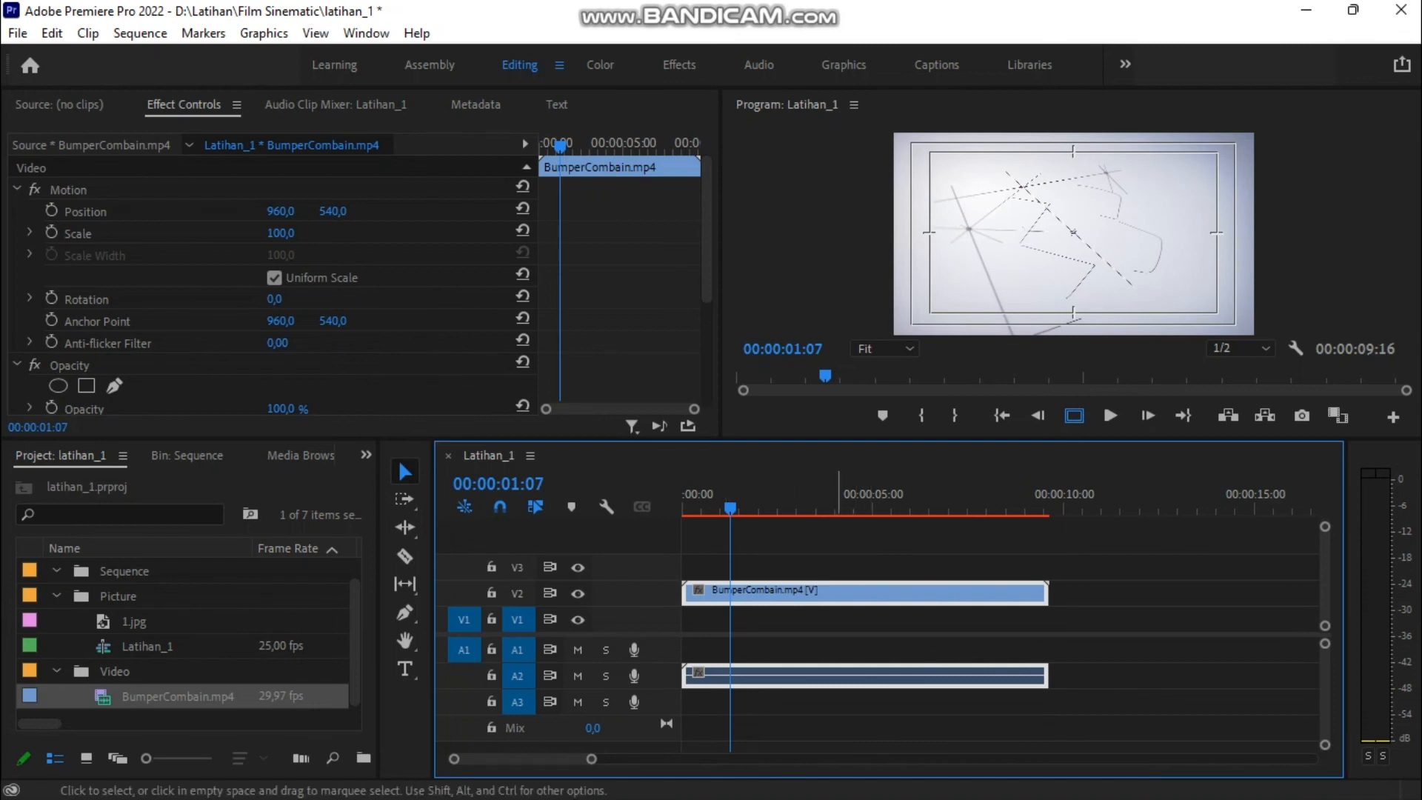
Step: Shift the BumperCombain.mp4 clip about two frames later in the timeline and return the playhead to 00:00:00:00
mouse_move(876, 594)
left_mouse_down()
mouse_move(935, 594)
mouse_move(866, 593)
left_mouse_up()
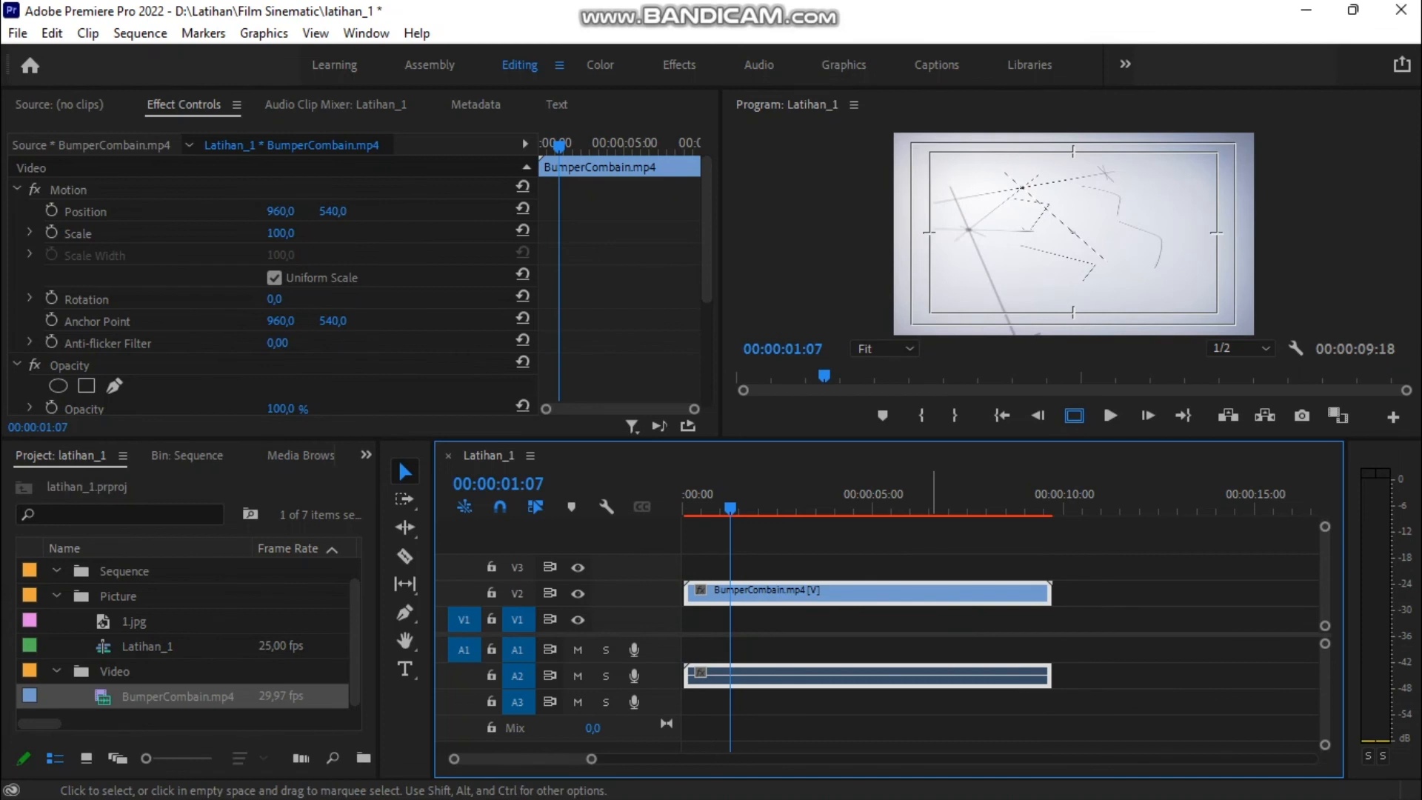
left_click_drag(730, 508, 681, 508)
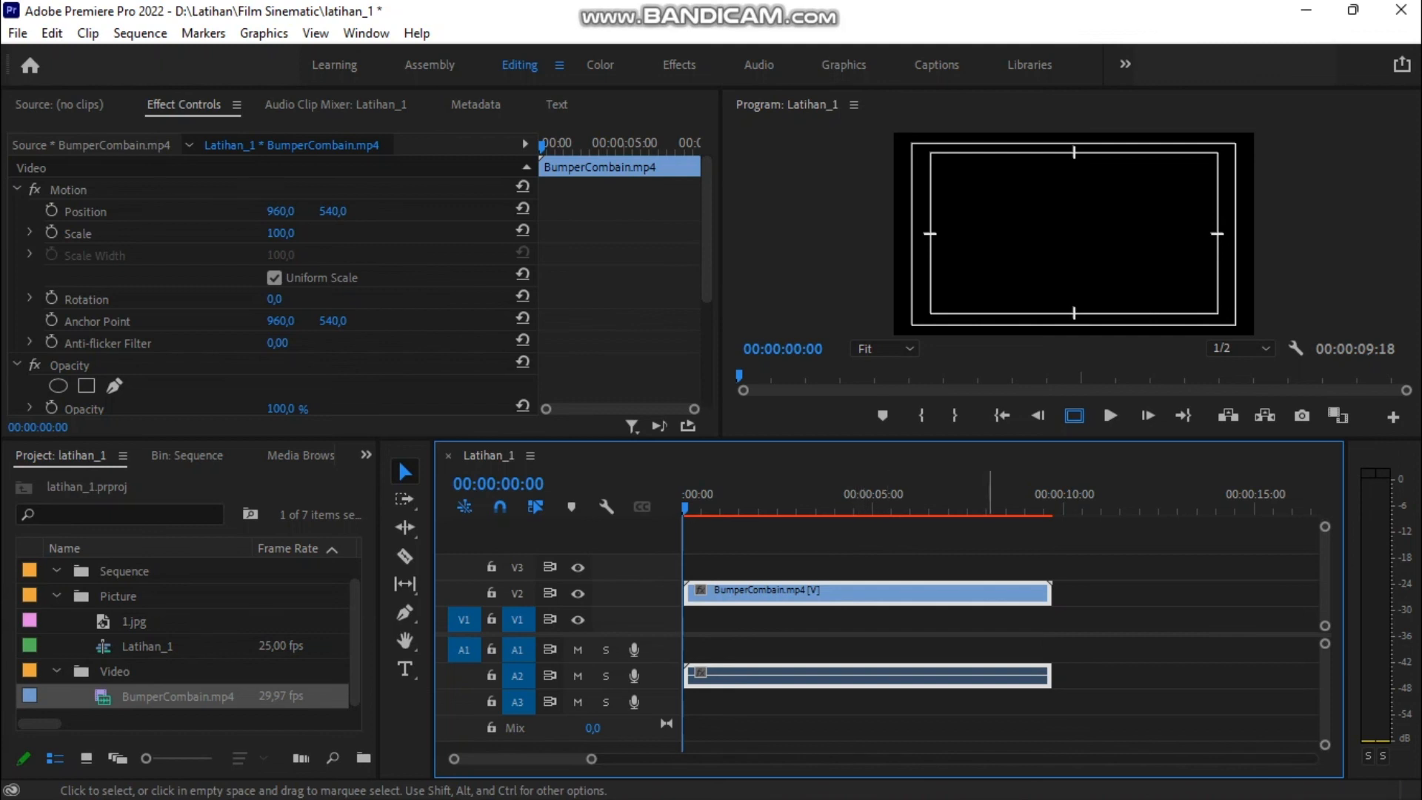
Step: Unlink the BumperCombain.mp4 clip's audio from its video and select each part on its own
right_click(988, 592)
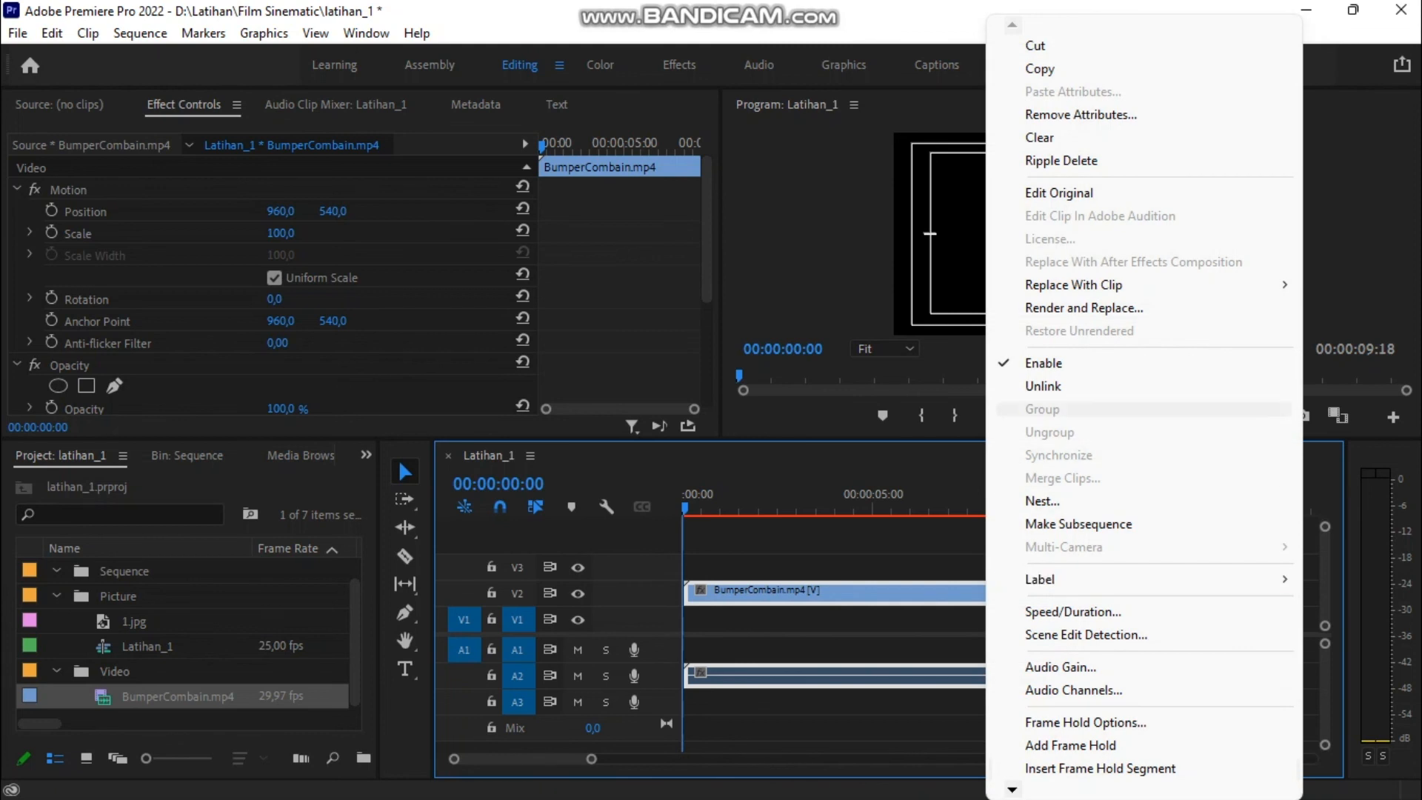
left_click(1007, 386)
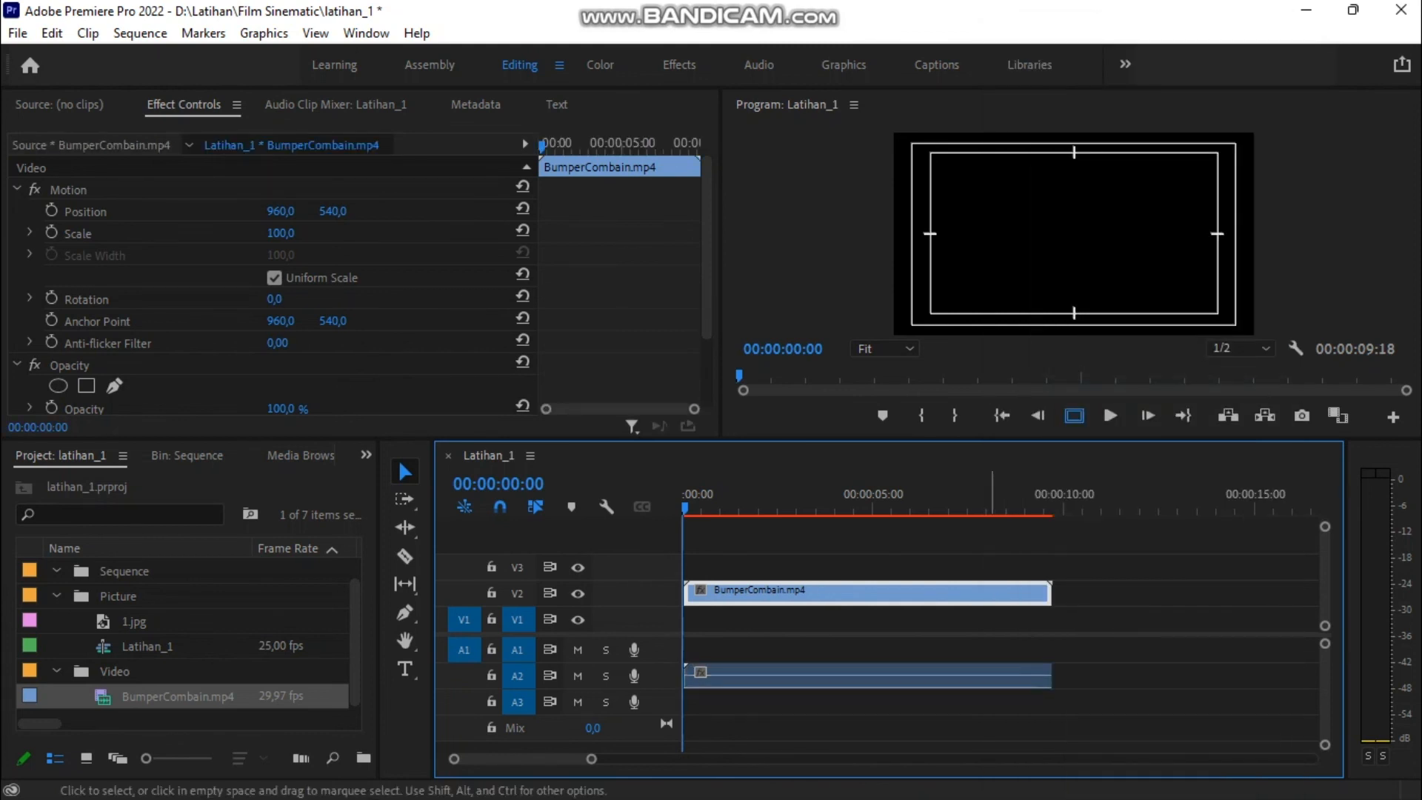
left_click(1008, 676)
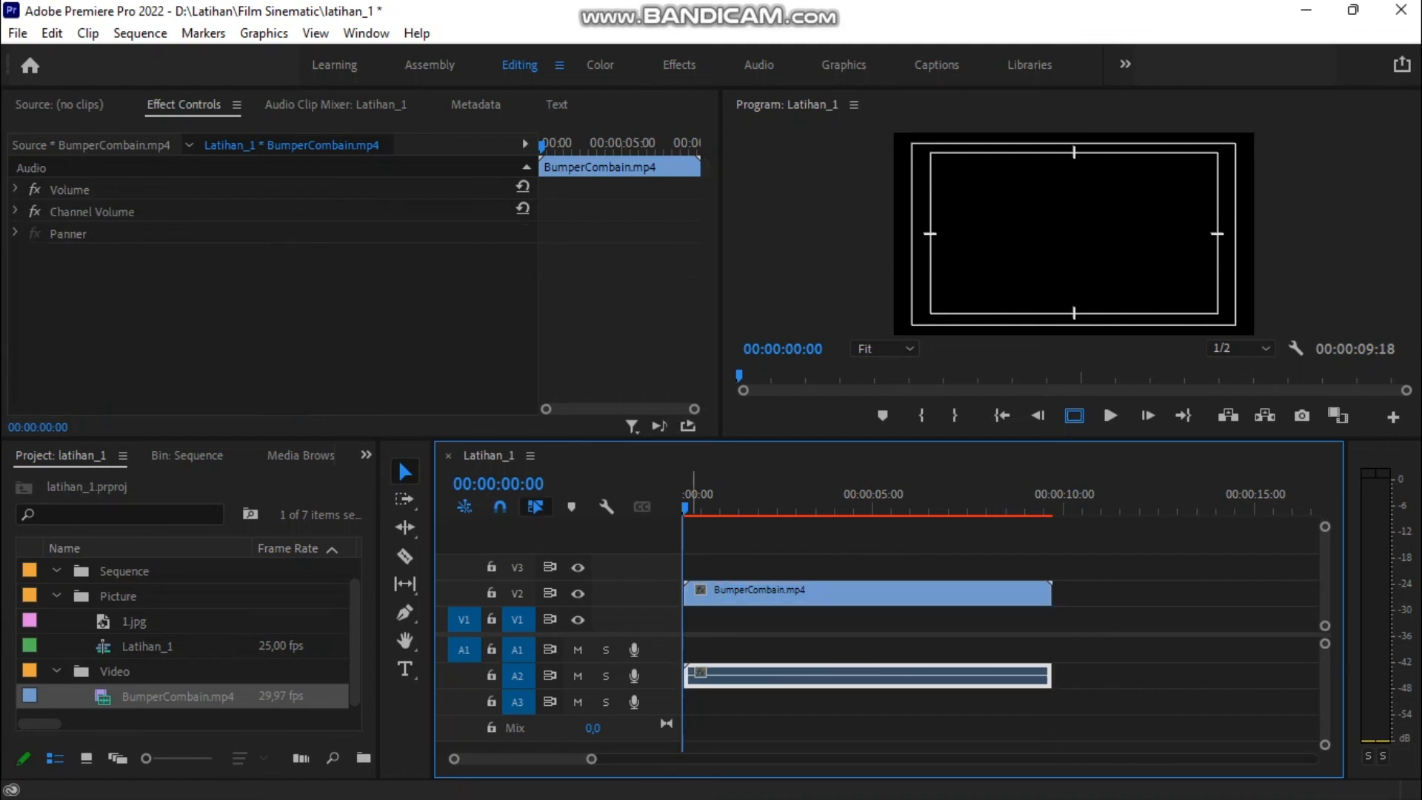
left_click(405, 472)
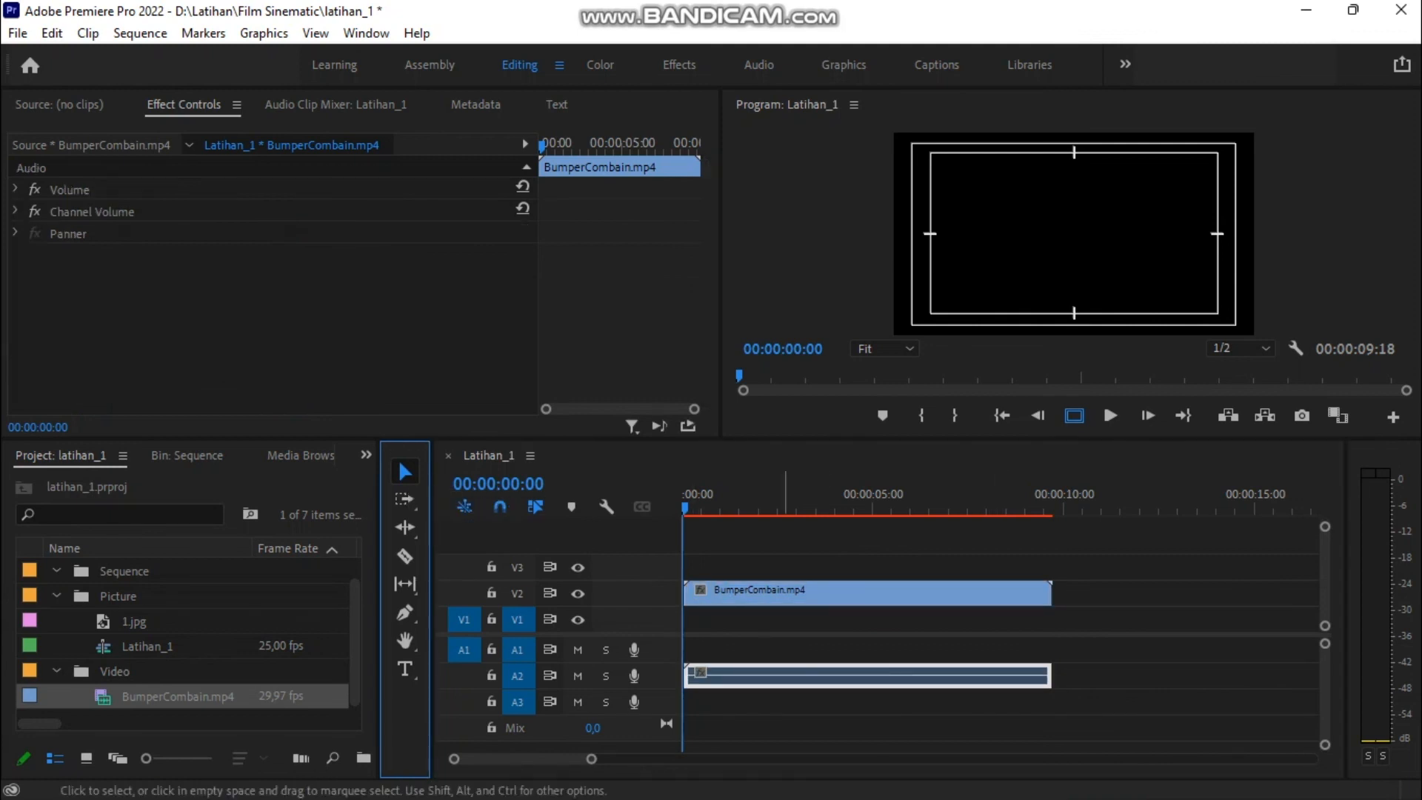
left_click(903, 592)
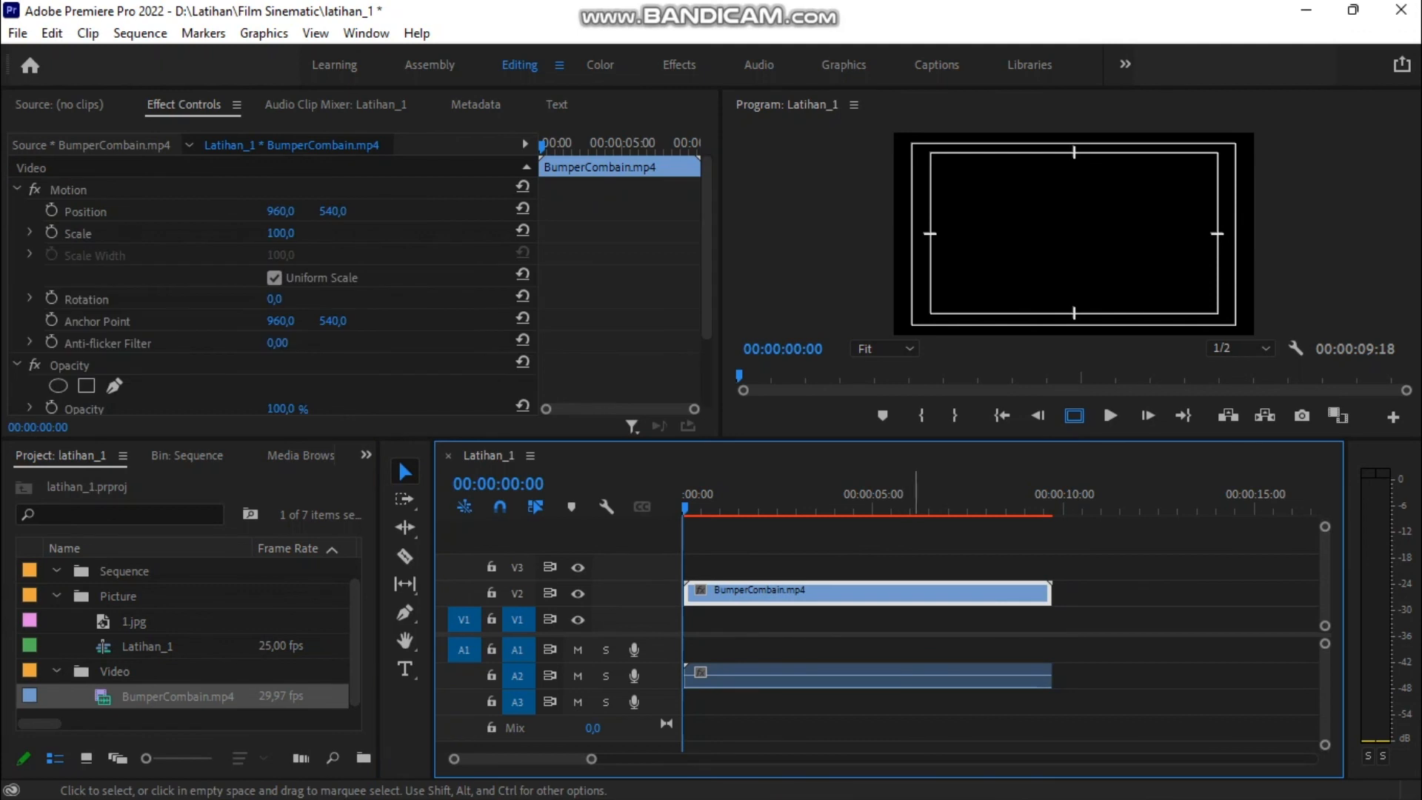
left_click(916, 675)
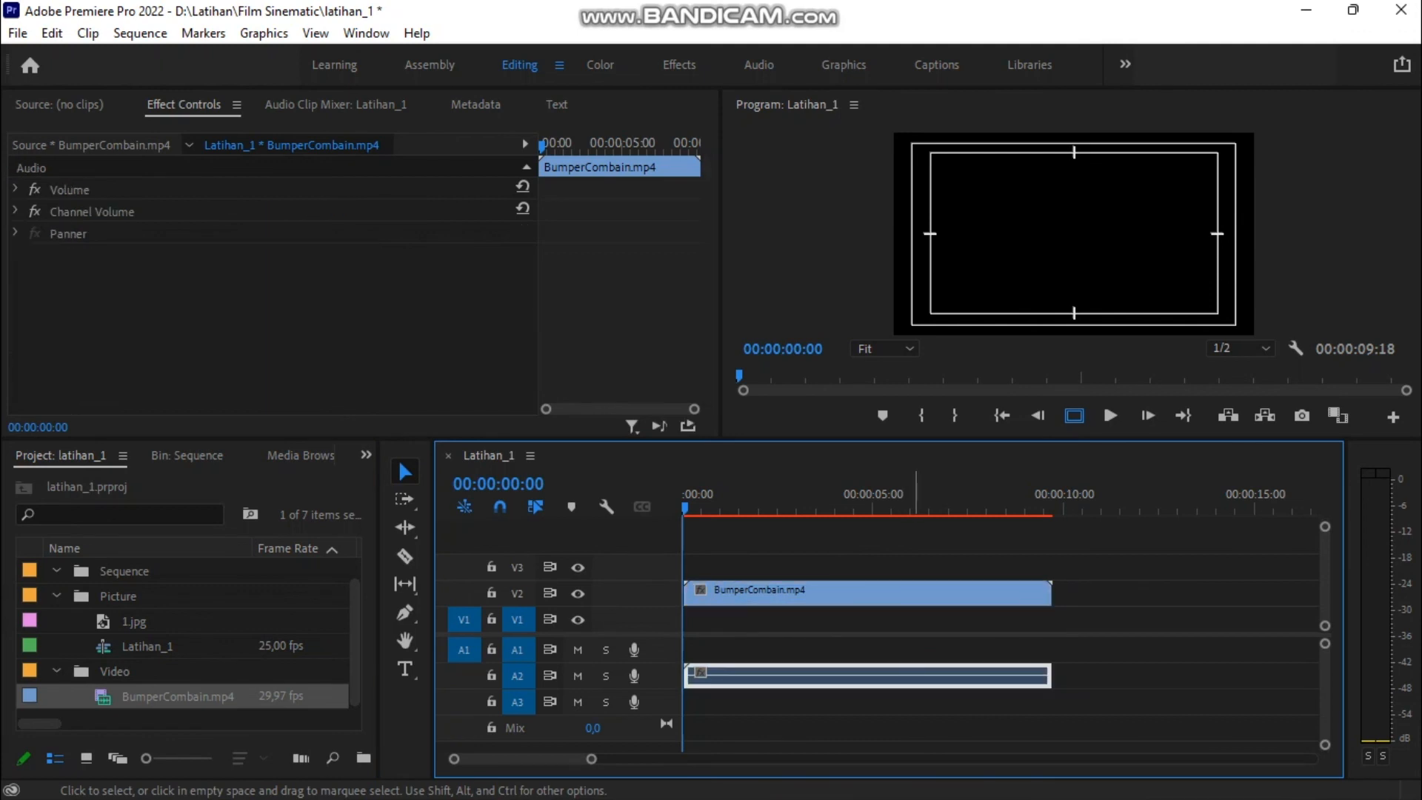
Step: Delete the unlinked BumperCombain.mp4 audio from track A2, keeping the video on V2
left_click(947, 593)
left_click(955, 676)
key("Delete")
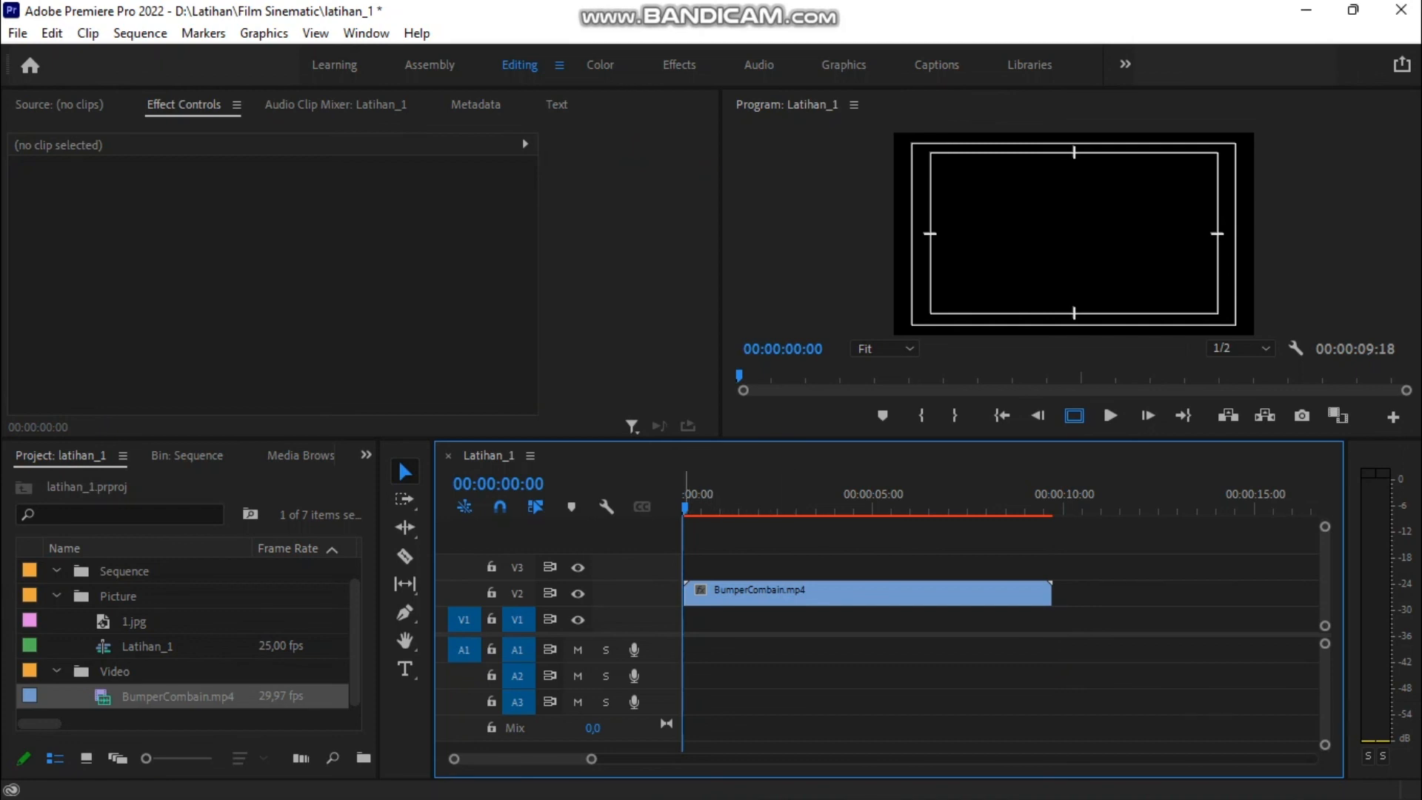
Step: Play the sequence to find the cut point and split the BumperCombain.mp4 clip on V2 at 00:00:06:13 with the Razor tool
key("space")
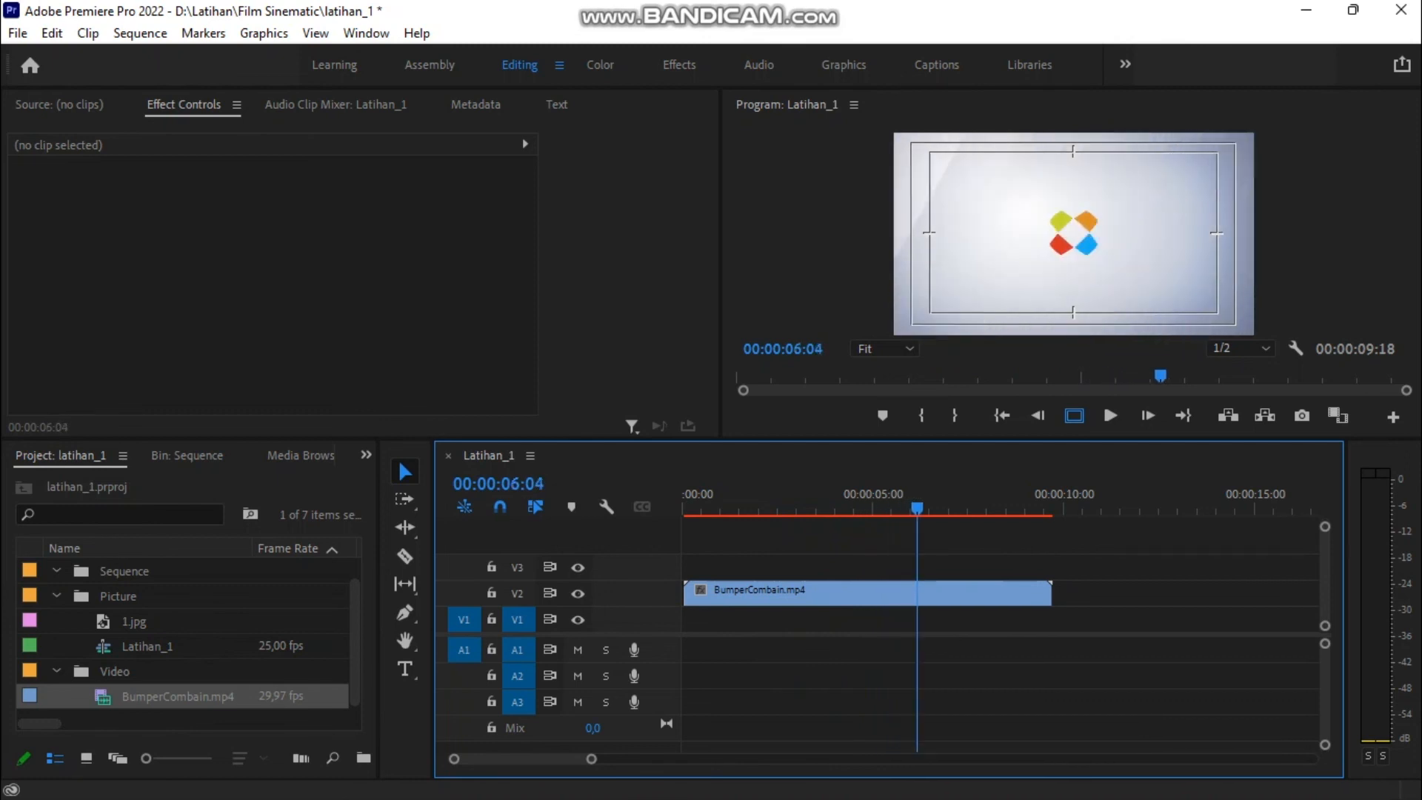
left_click(404, 555)
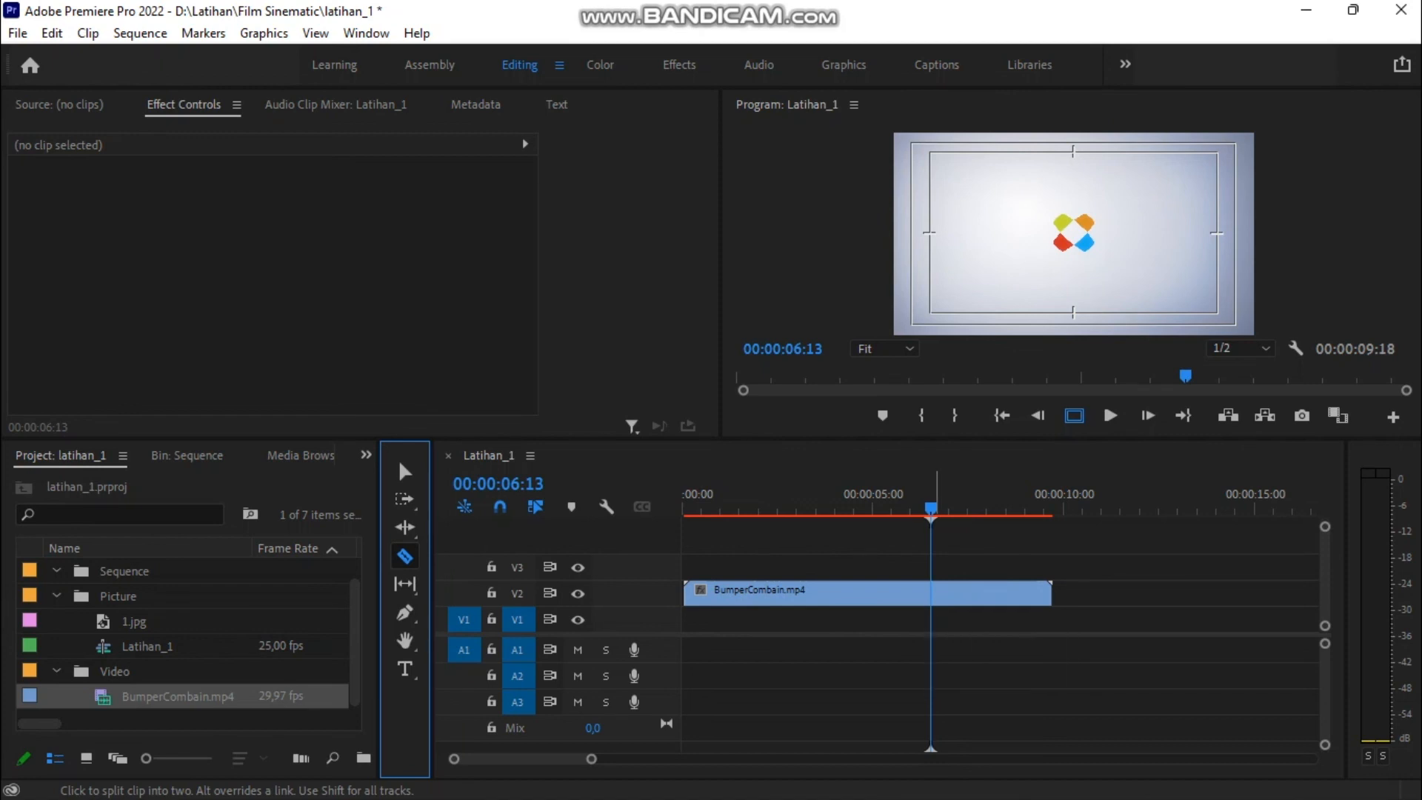
left_click(931, 592)
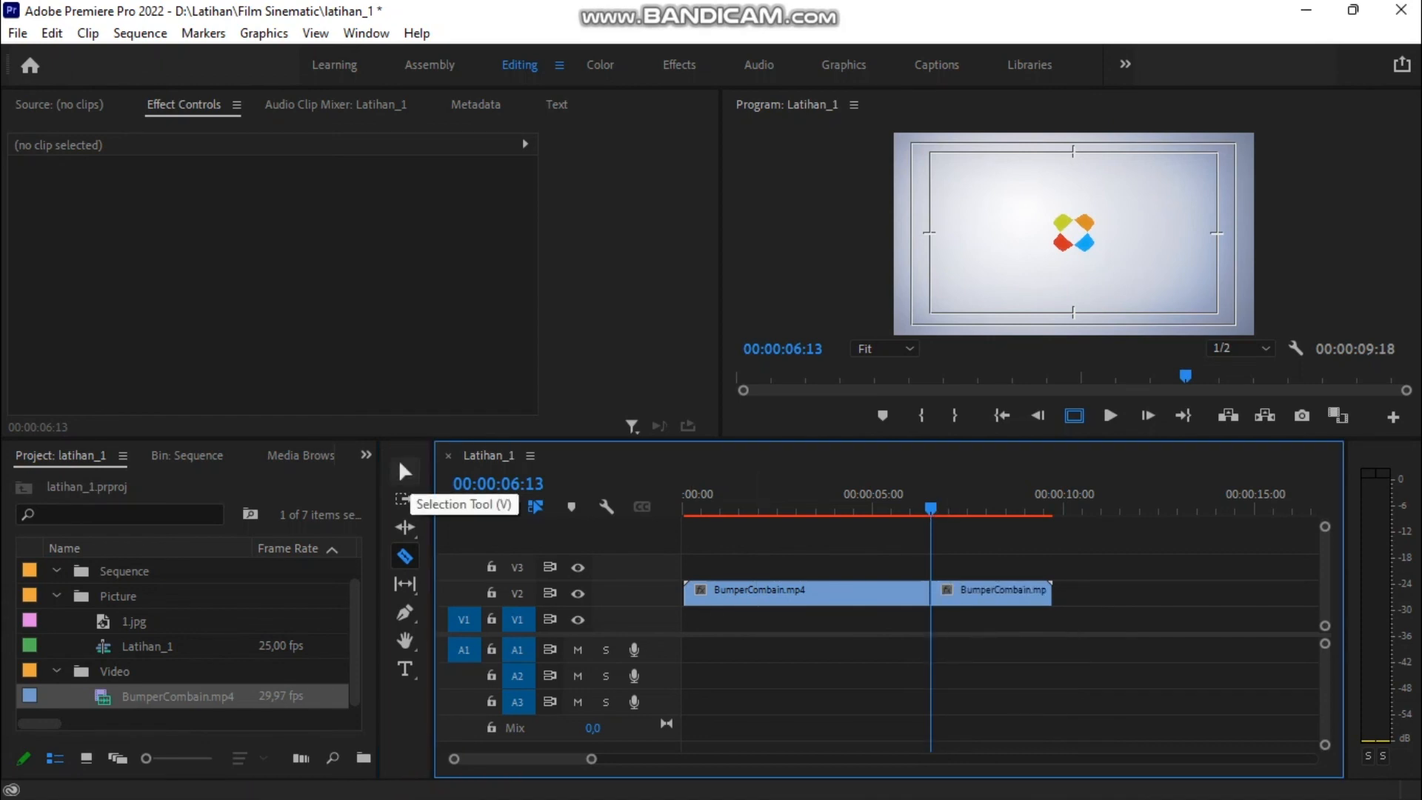
Step: Move the second BumperCombain.mp4 piece later on V2 to start at about 00:00:08:04, then play across the gap between the pieces
left_click(405, 471)
left_click_drag(947, 592, 1057, 594)
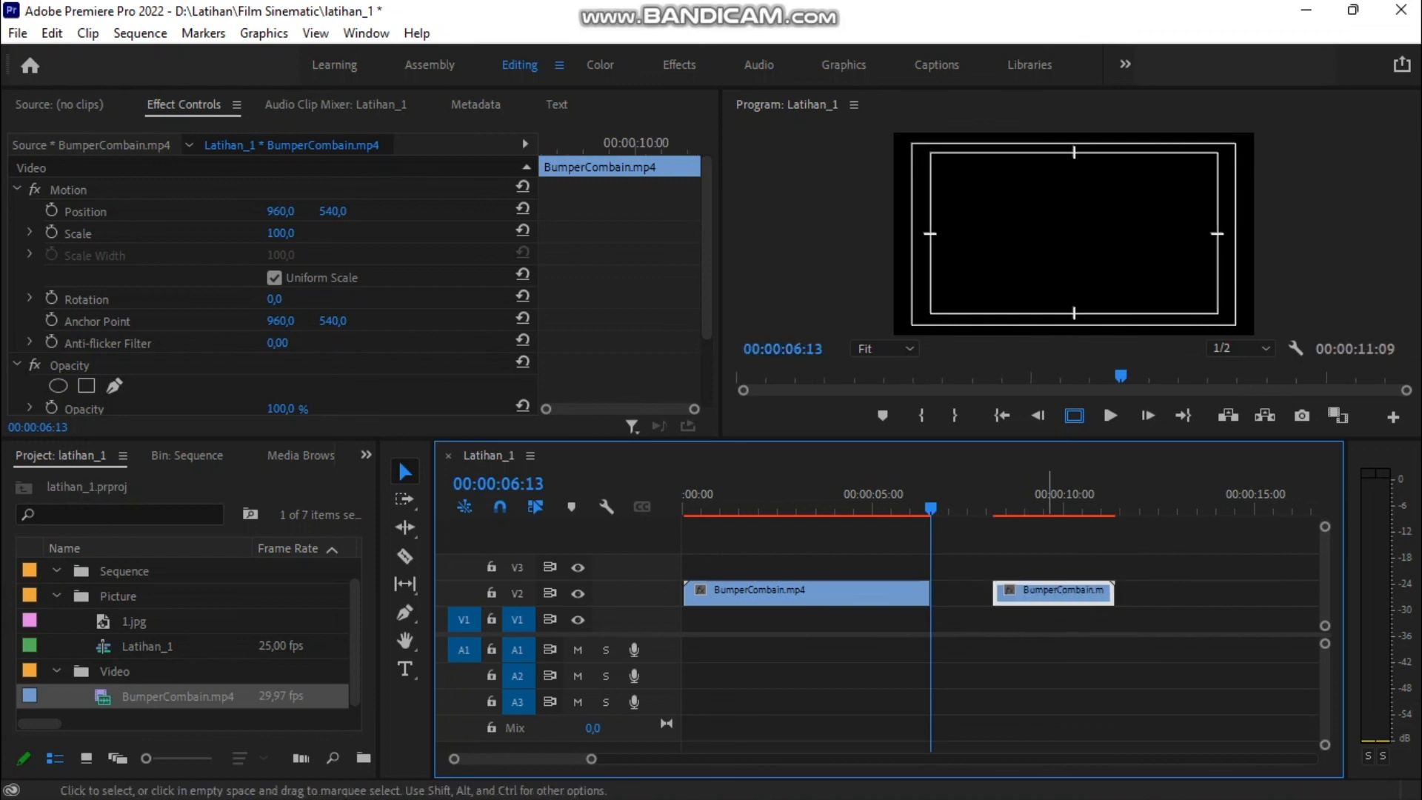
left_click(924, 496)
left_click_drag(924, 496, 704, 497)
key("space")
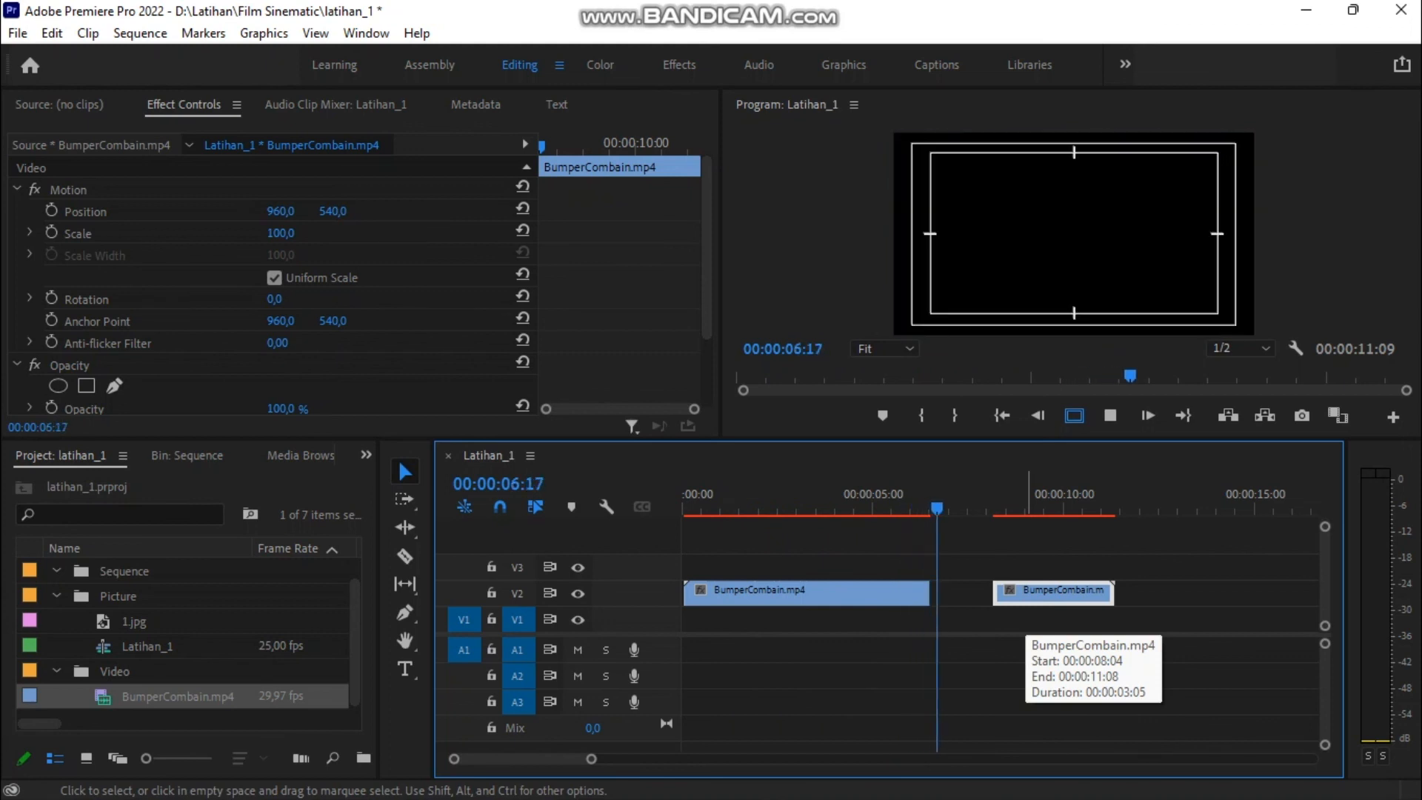
key("space")
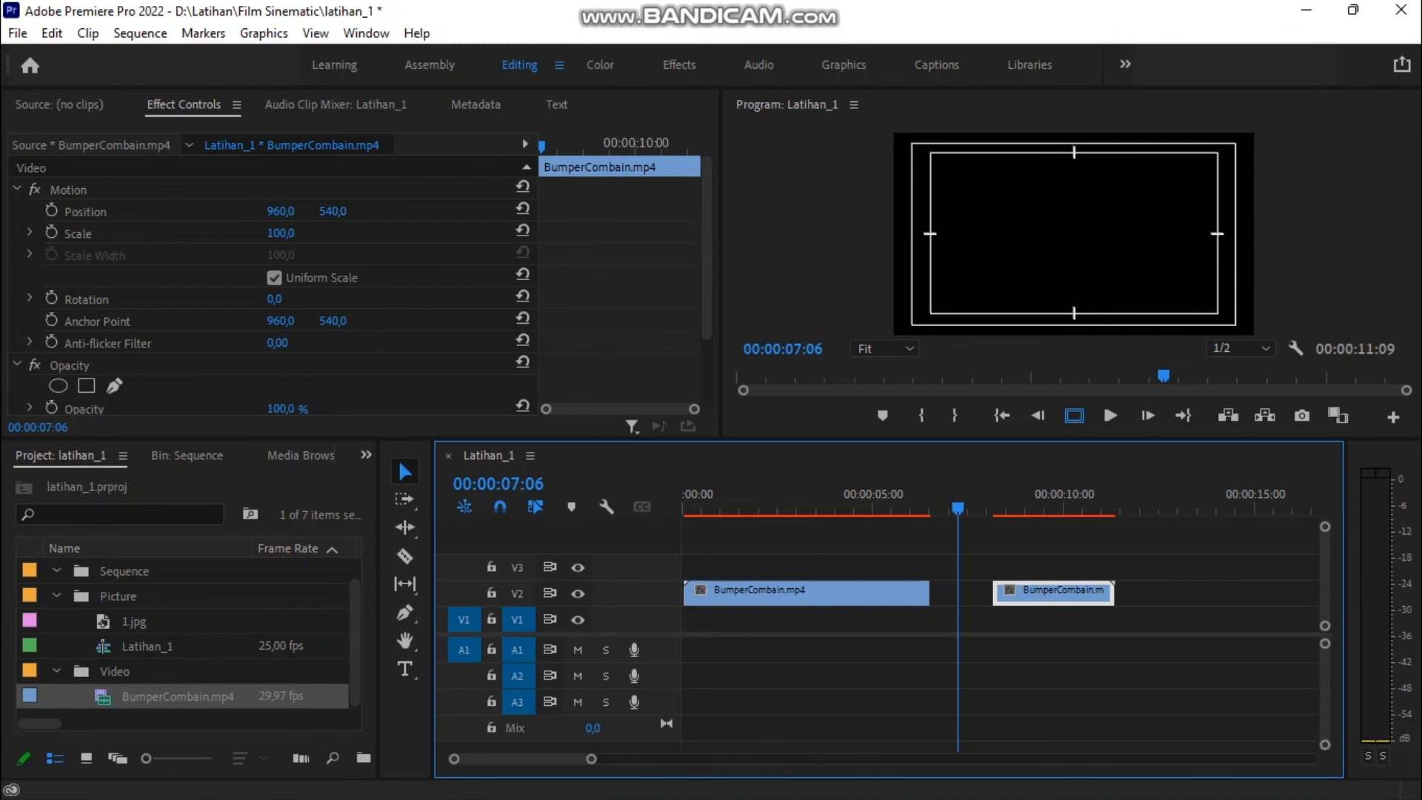
Step: Delete the second BumperCombain.mp4 piece from V2 and return the playhead to 00:00:00:01
key("ctrl+s")
left_click_drag(957, 508, 855, 508)
key("Delete")
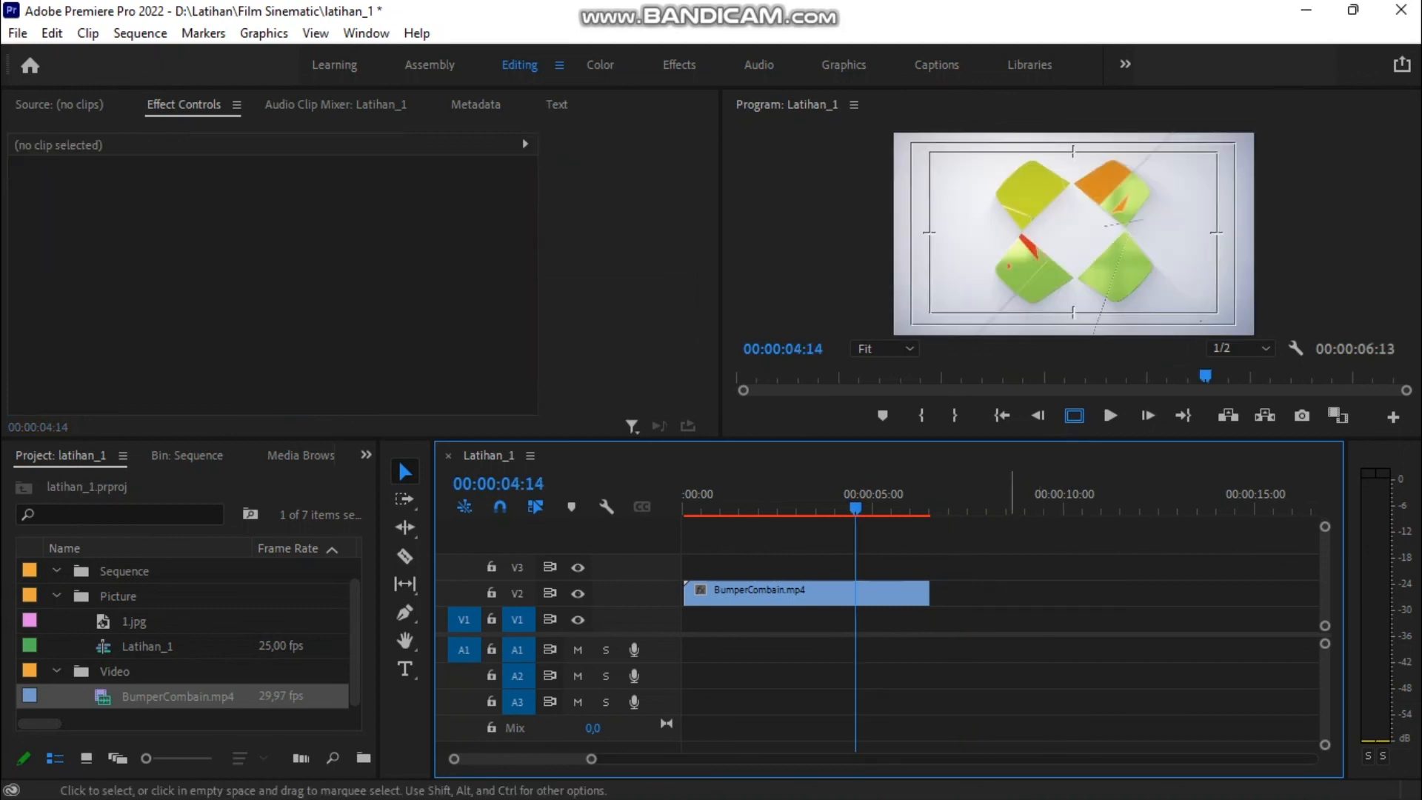
left_click_drag(855, 508, 686, 508)
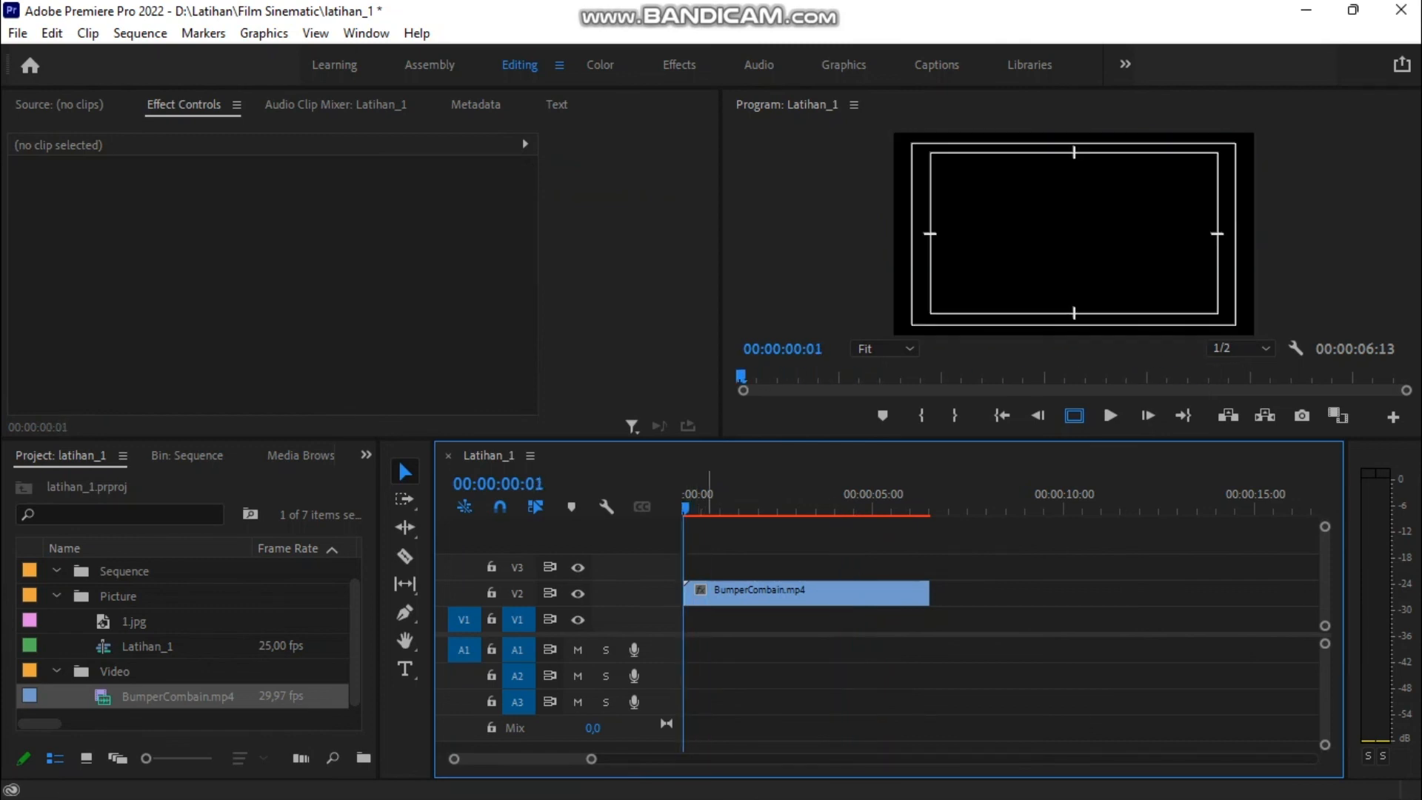